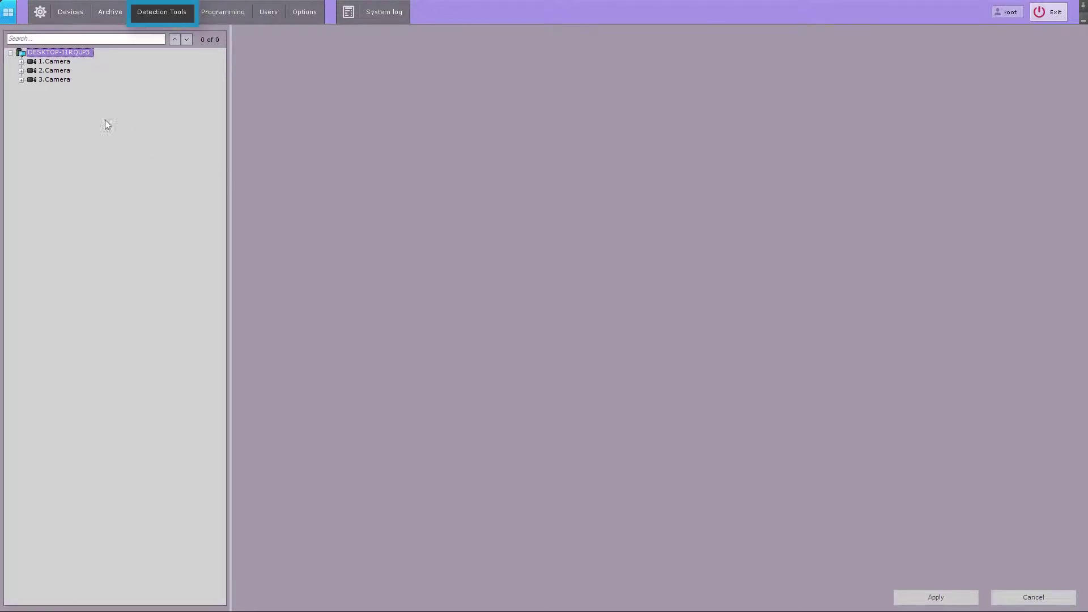
Step: Expand 2.Camera in the Detection Tools tree to reveal its Create... entry
{"action": "left_click", "coordinate": [20, 72]}
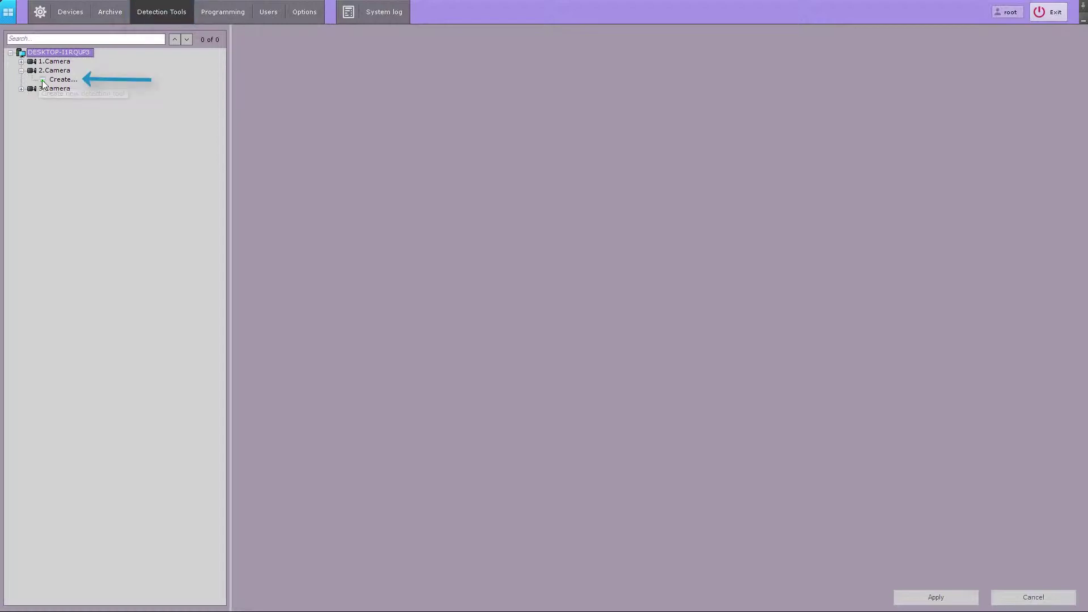
Step: Add a Motion detection tool to 2.Camera, leaving the sub-detector type unchosen
{"action": "left_click", "coordinate": [44, 82]}
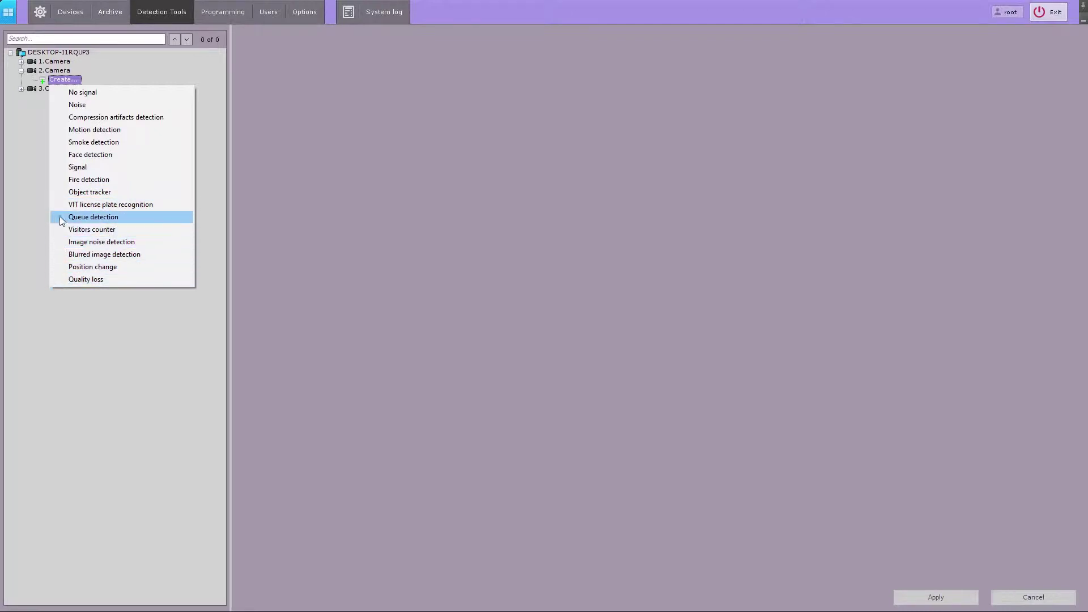
{"action": "left_click", "coordinate": [67, 130]}
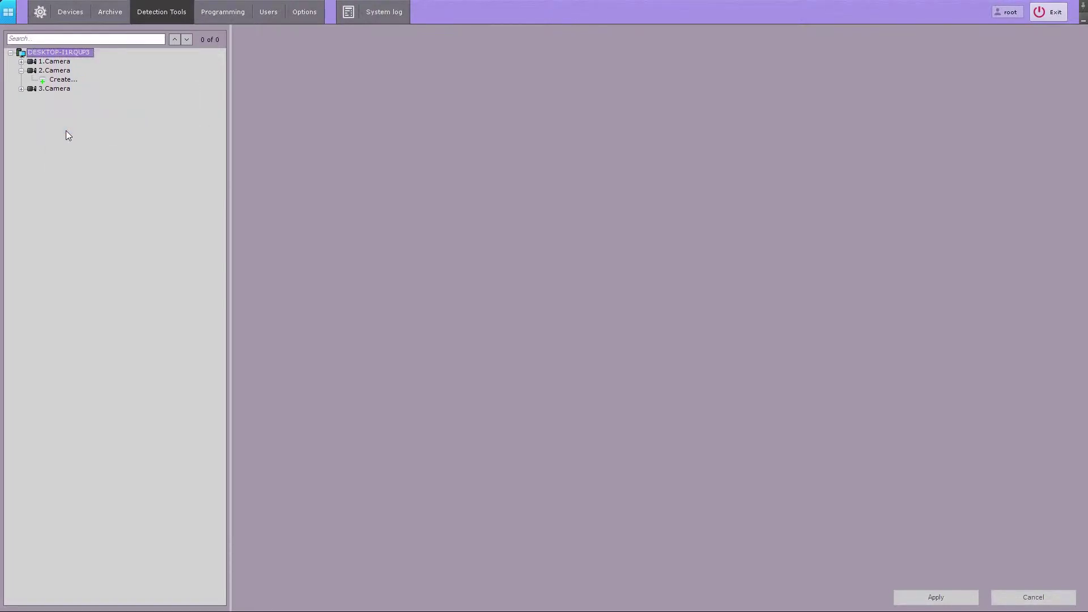
{"action": "left_click", "coordinate": [56, 89]}
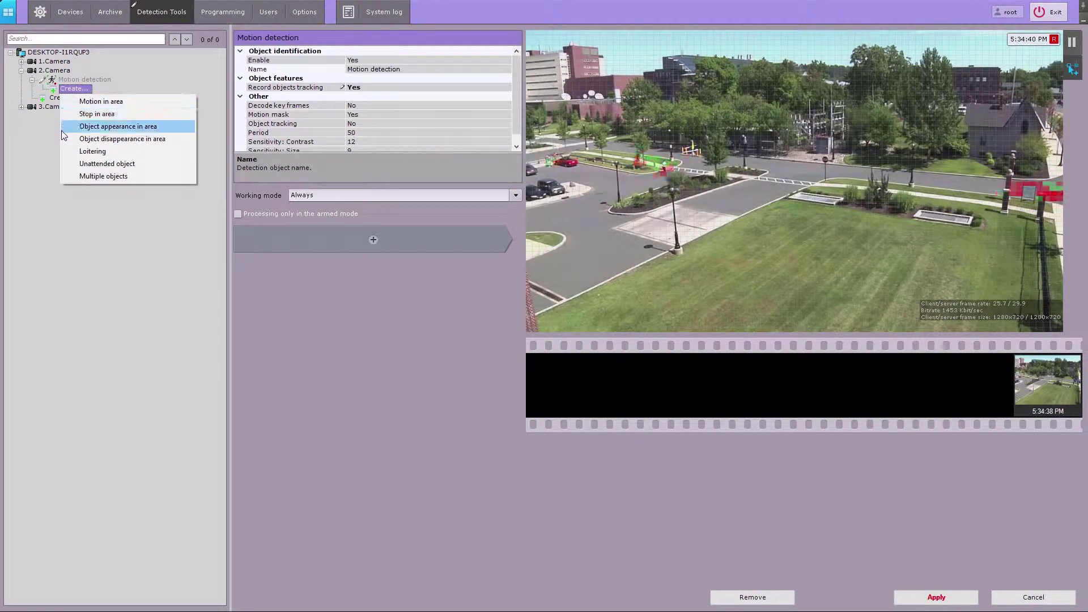
{"action": "left_click", "coordinate": [67, 196]}
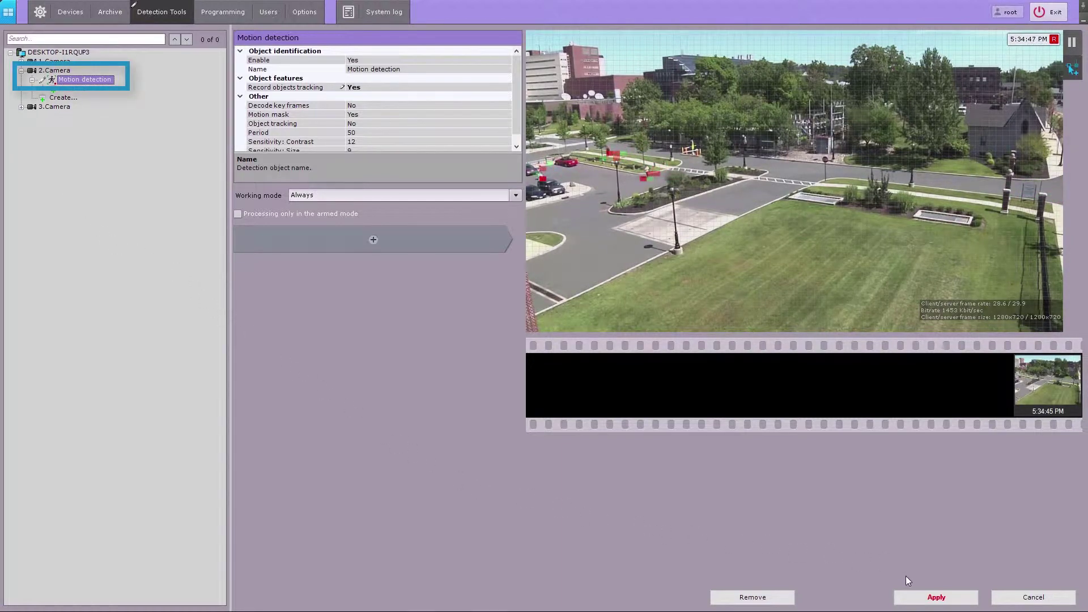
Step: Save the Motion detection tool, copy it to 1.Camera, and expand 1.Camera to confirm
{"action": "left_click", "coordinate": [913, 593]}
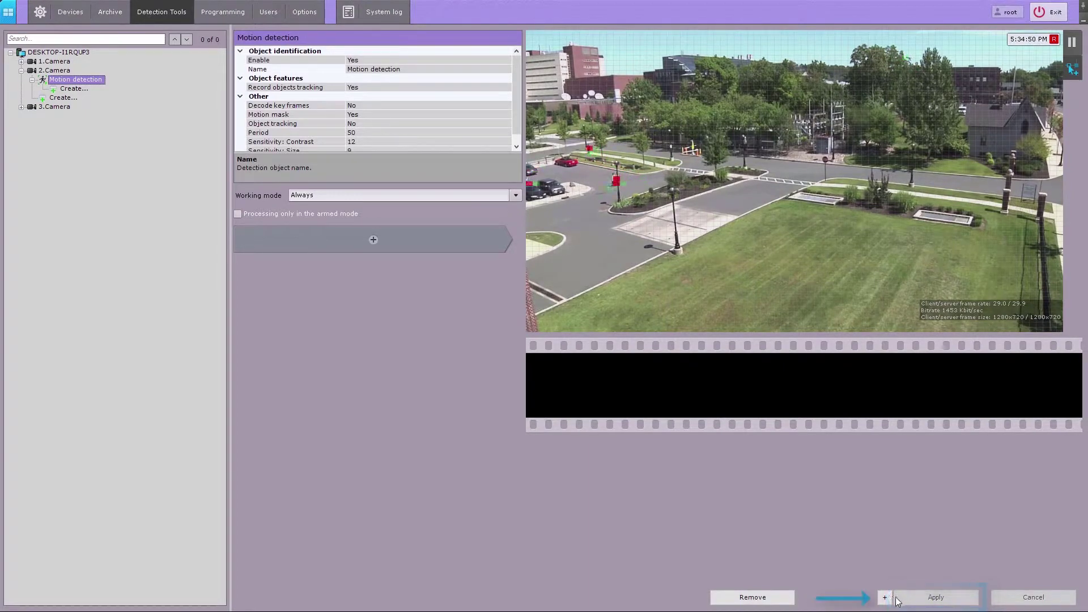
{"action": "left_click", "coordinate": [886, 597]}
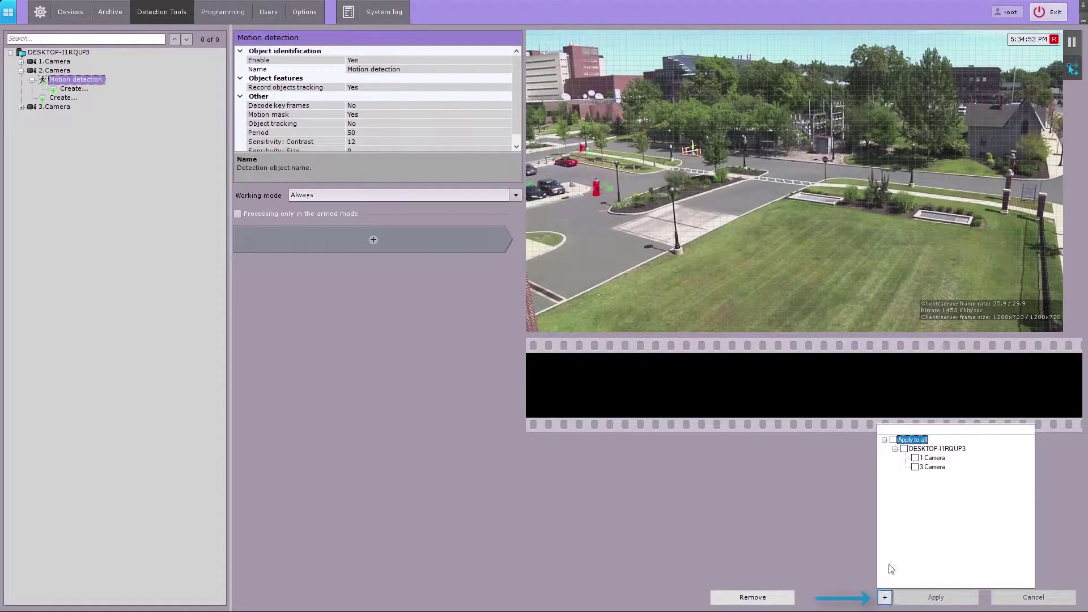
{"action": "left_click", "coordinate": [894, 440]}
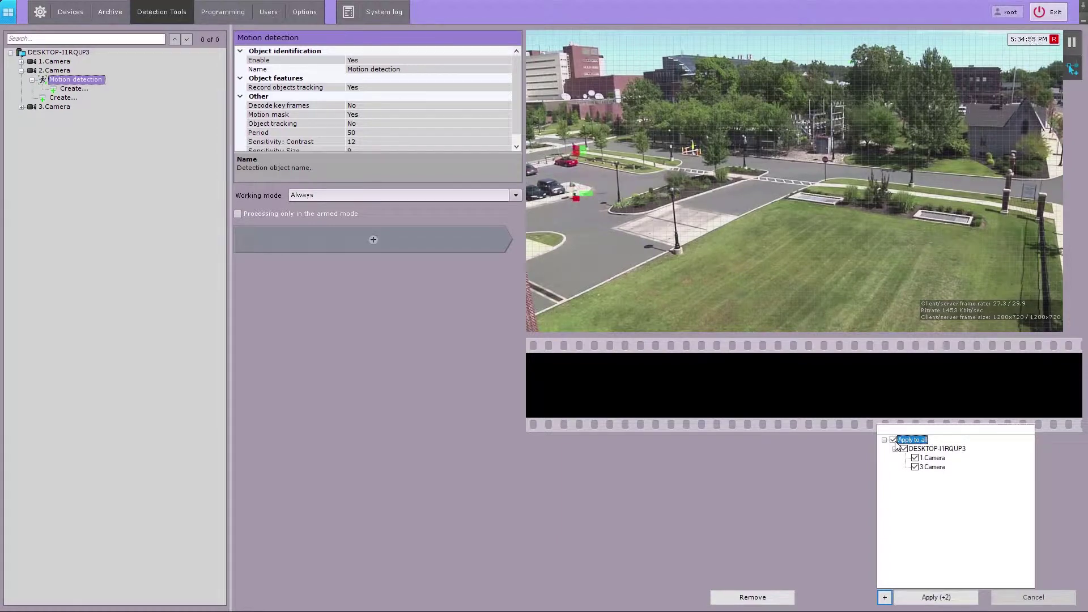
{"action": "left_click", "coordinate": [894, 441]}
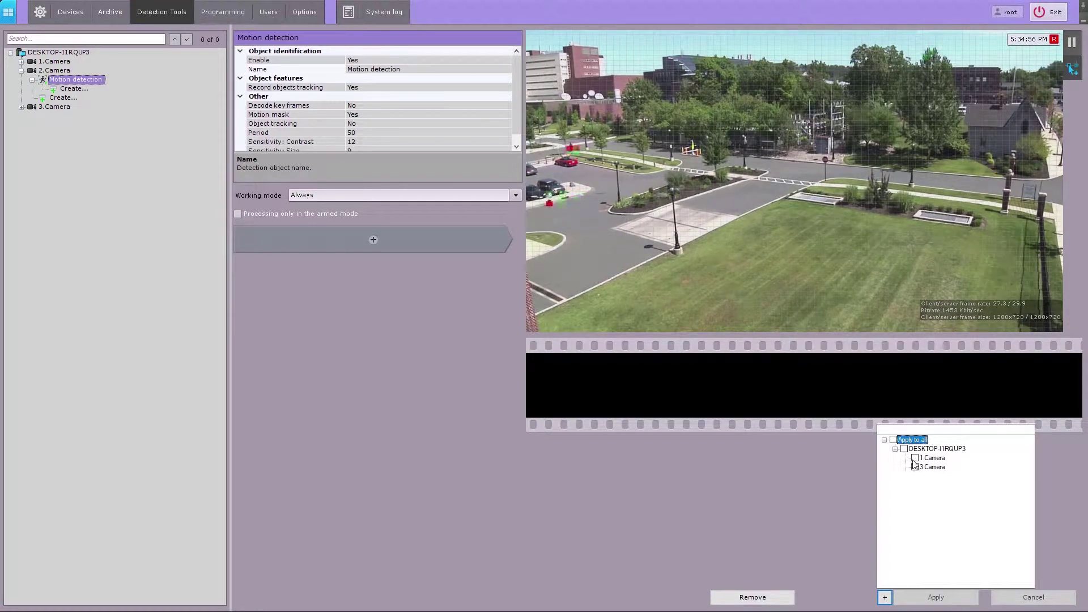
{"action": "left_click", "coordinate": [915, 458]}
{"action": "left_click", "coordinate": [922, 599]}
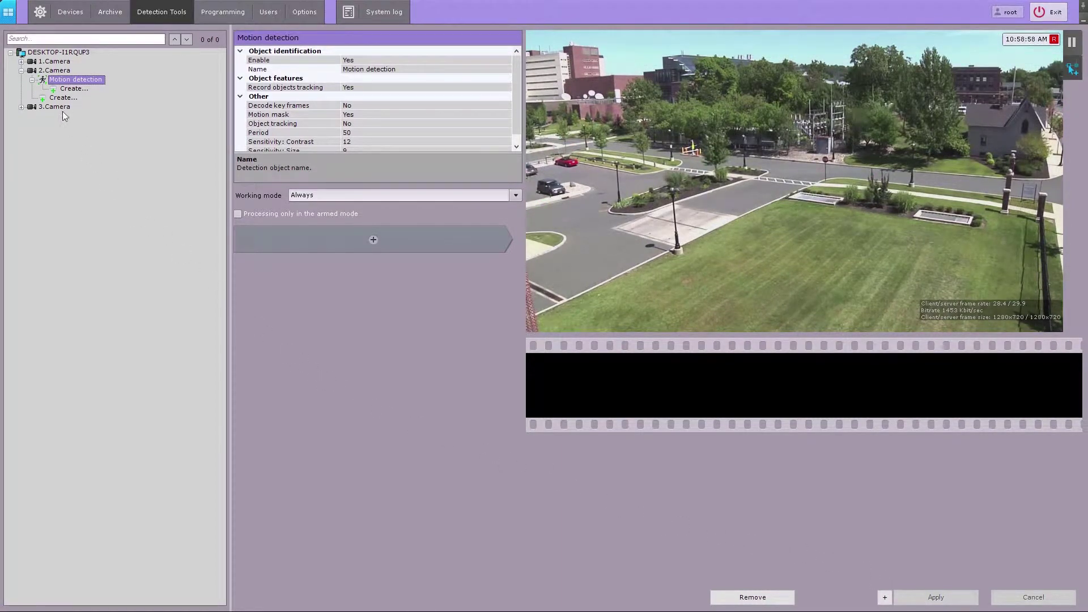
{"action": "left_click", "coordinate": [22, 62]}
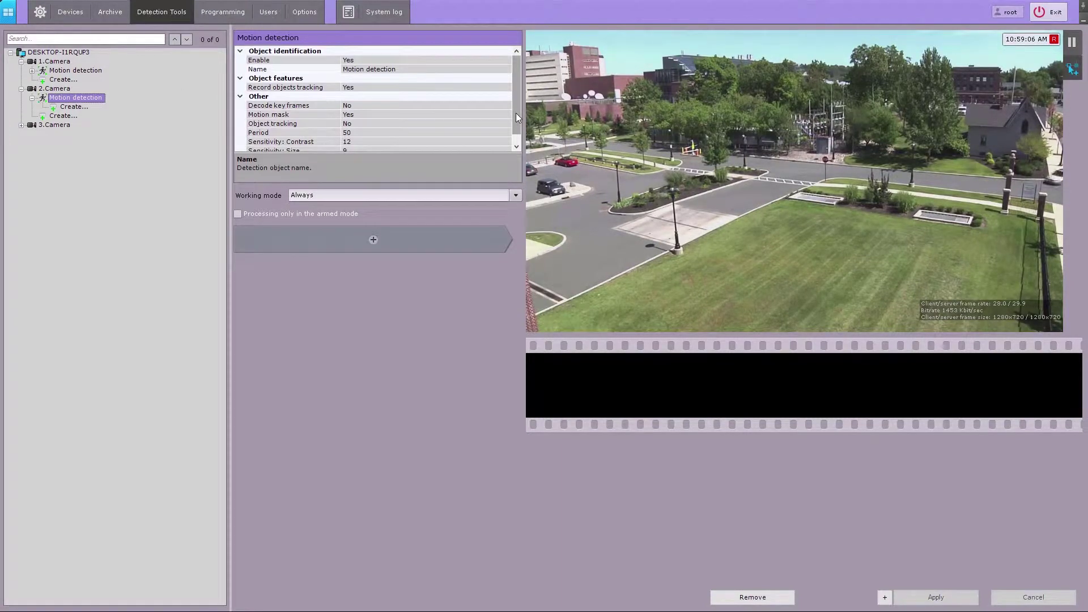
{"action": "scroll", "coordinate": [516, 117], "scroll_direction": "down", "scroll_amount": 1}
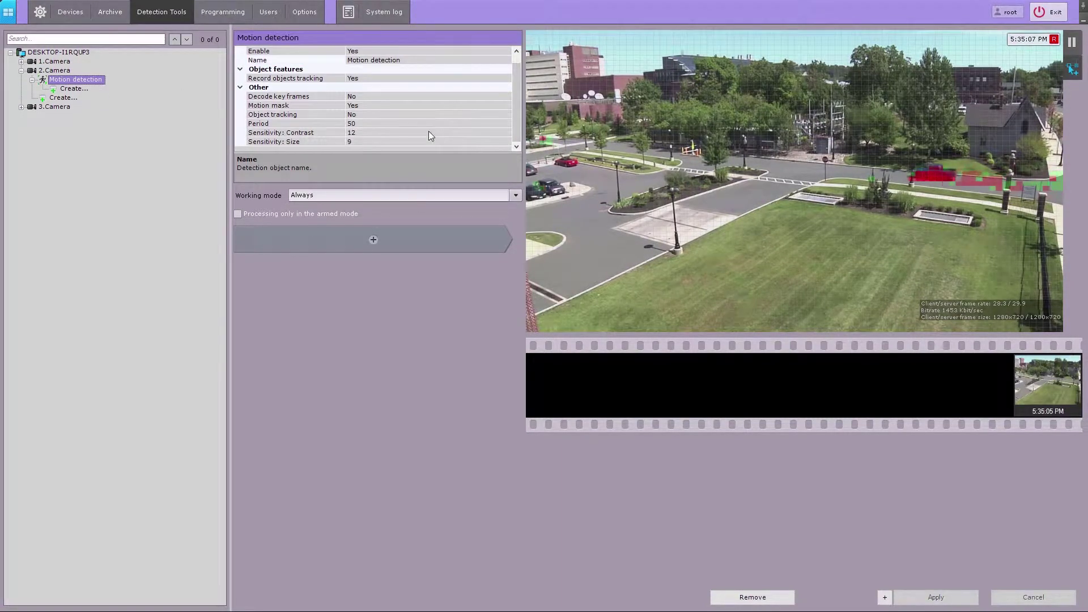
Step: Set motion contrast sensitivity to 5 and size sensitivity to 2, then apply
{"action": "left_click", "coordinate": [429, 131]}
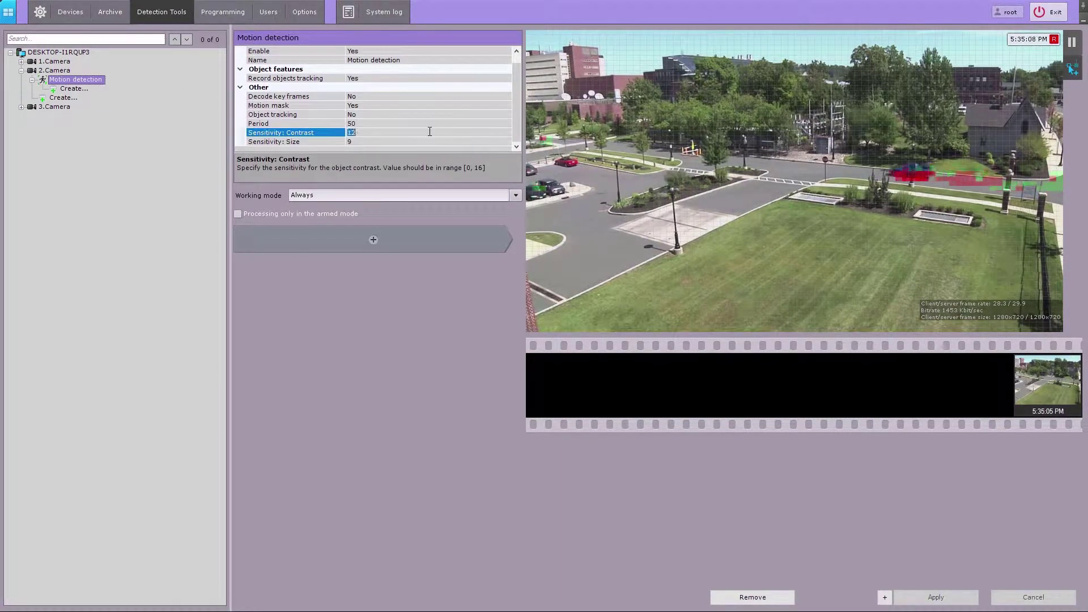
{"action": "type", "text": "5"}
{"action": "left_click", "coordinate": [414, 141]}
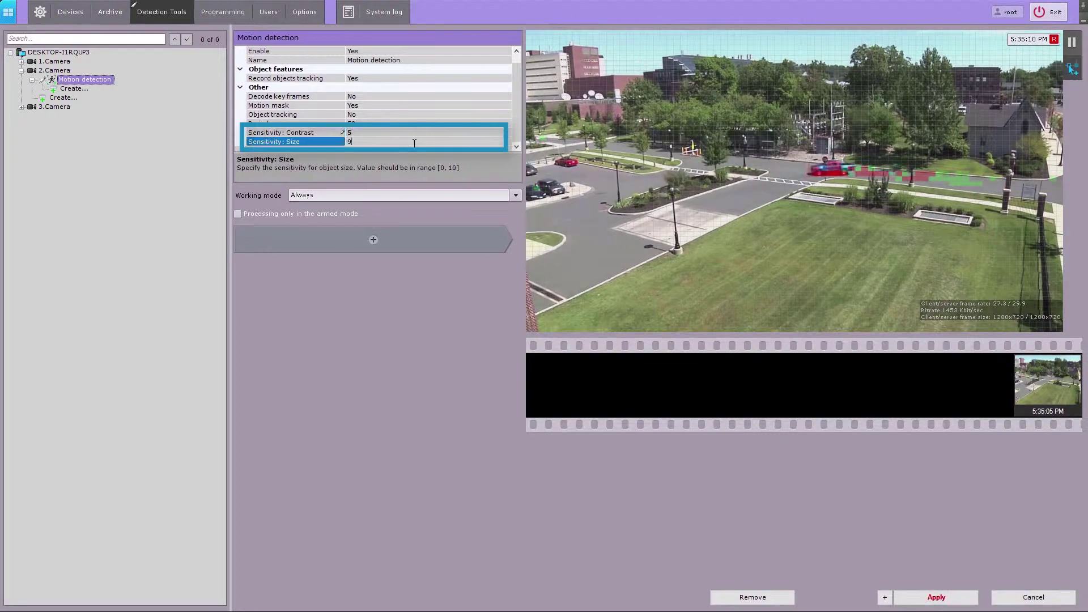
{"action": "key", "text": "BackSpace"}
{"action": "type", "text": "2"}
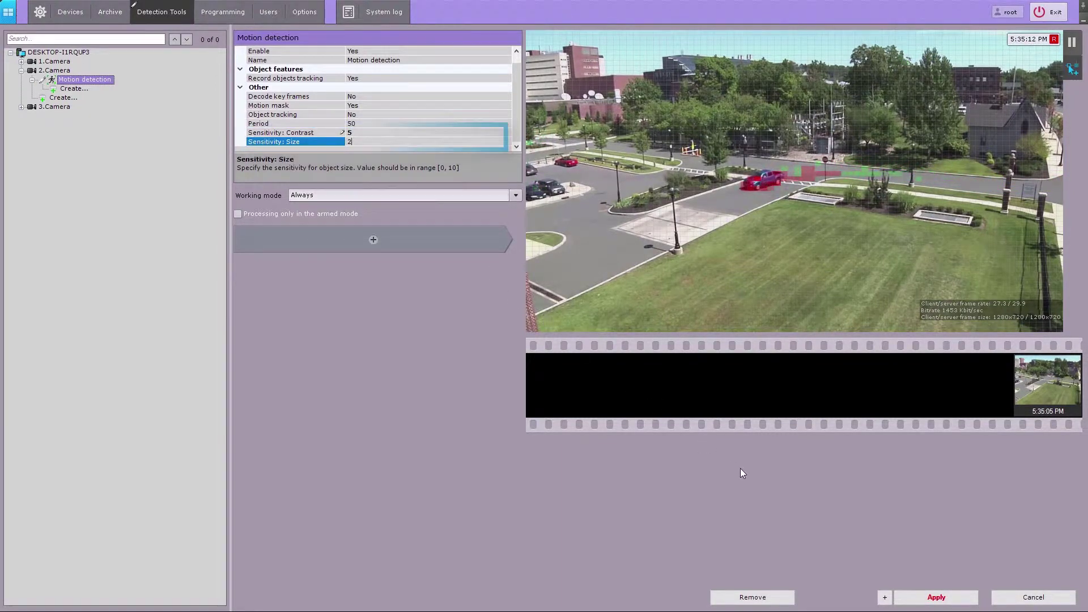
{"action": "left_click", "coordinate": [911, 598]}
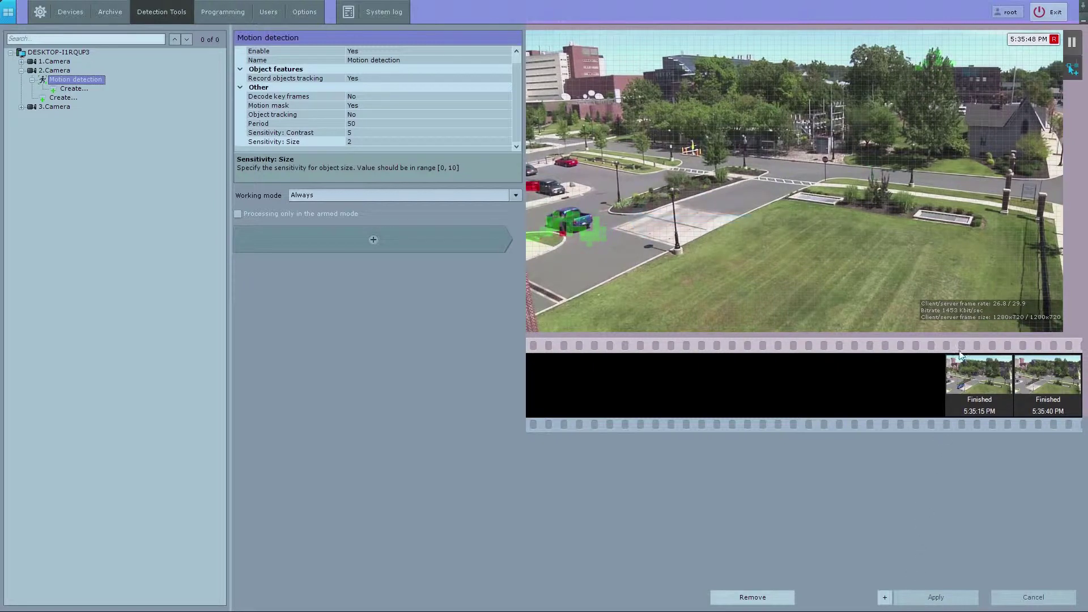
{"action": "left_click", "coordinate": [1016, 135]}
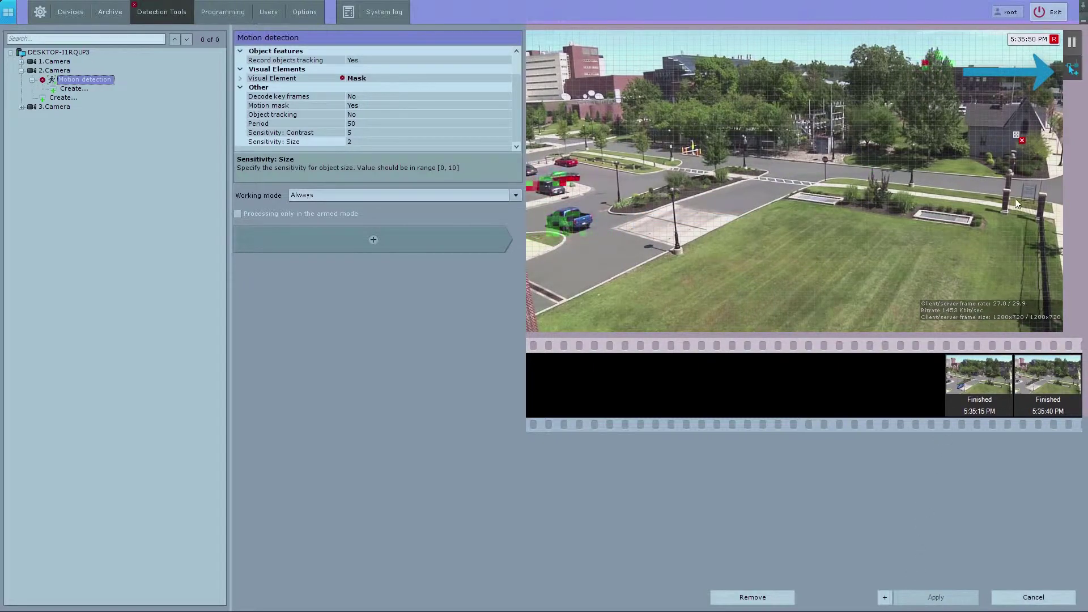
Step: Draw a four-corner mask polygon along the right edge of the camera image
{"action": "left_click", "coordinate": [1008, 213]}
{"action": "left_click", "coordinate": [903, 192]}
{"action": "left_click", "coordinate": [896, 139]}
{"action": "left_click", "coordinate": [1014, 135]}
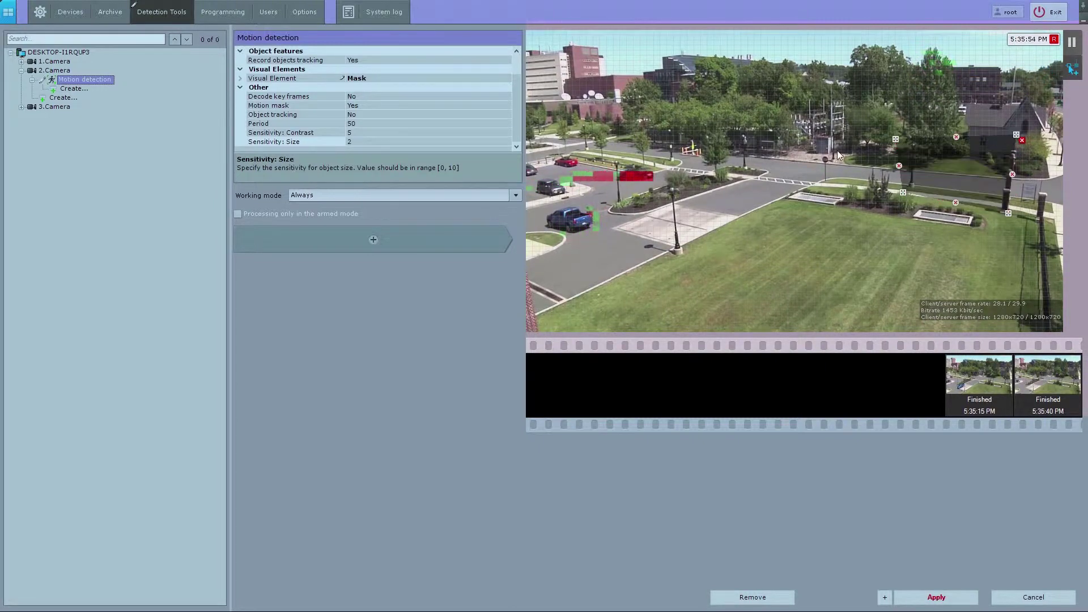
Step: Draw a trial mask over the paved square, reshape it, then delete it
{"action": "left_click", "coordinate": [683, 197]}
{"action": "left_click", "coordinate": [693, 243]}
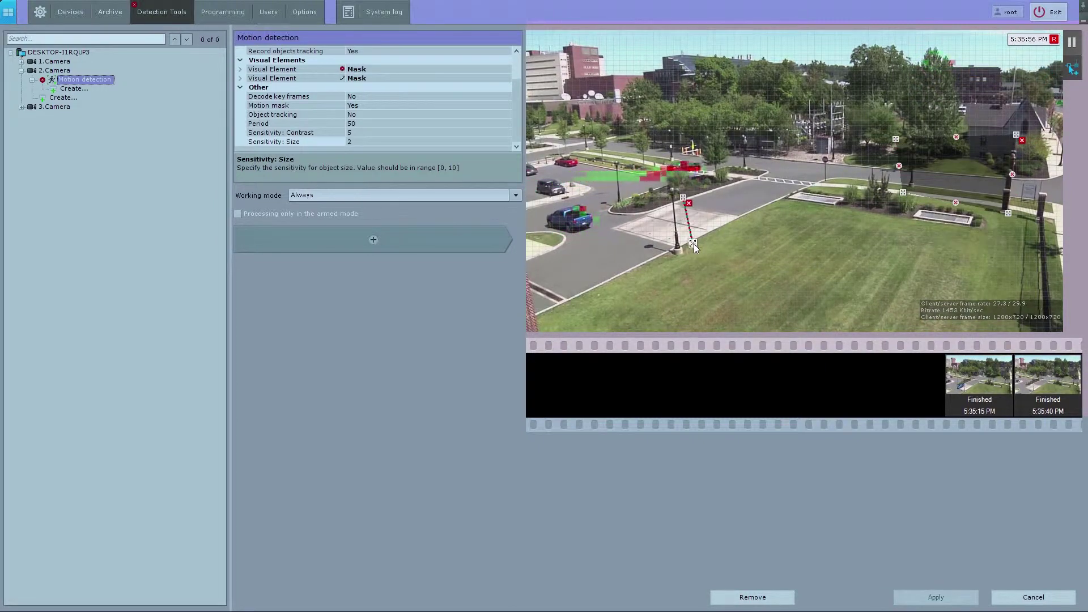
{"action": "left_click", "coordinate": [743, 219]}
{"action": "left_click", "coordinate": [737, 184]}
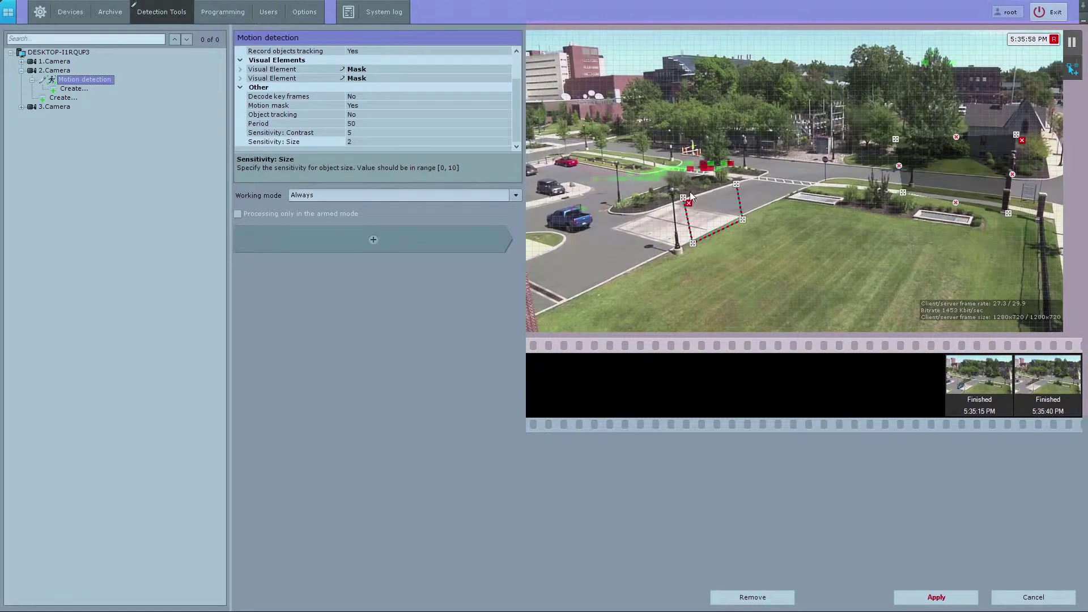
{"action": "left_click", "coordinate": [683, 197]}
{"action": "left_click_drag", "start_coordinate": [681, 195], "coordinate": [607, 222]}
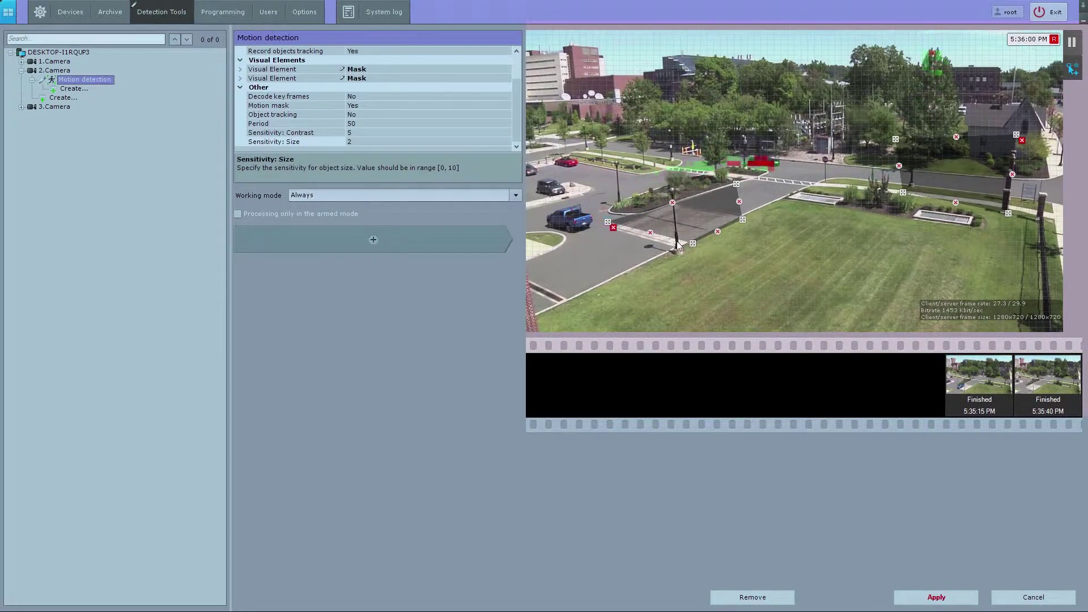
{"action": "left_click_drag", "start_coordinate": [691, 242], "coordinate": [633, 269]}
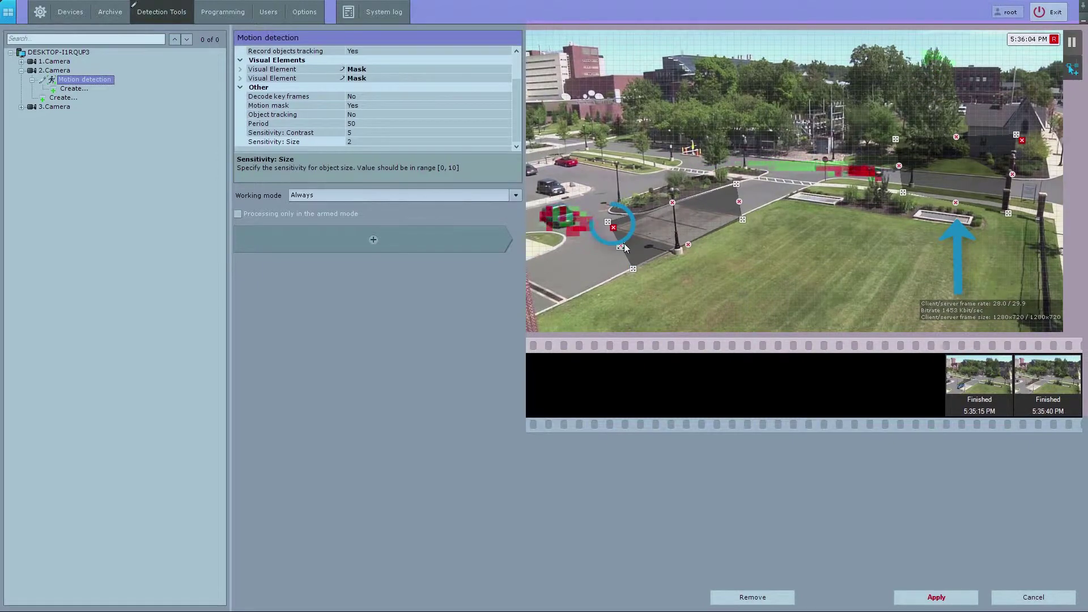
{"action": "left_click", "coordinate": [614, 227]}
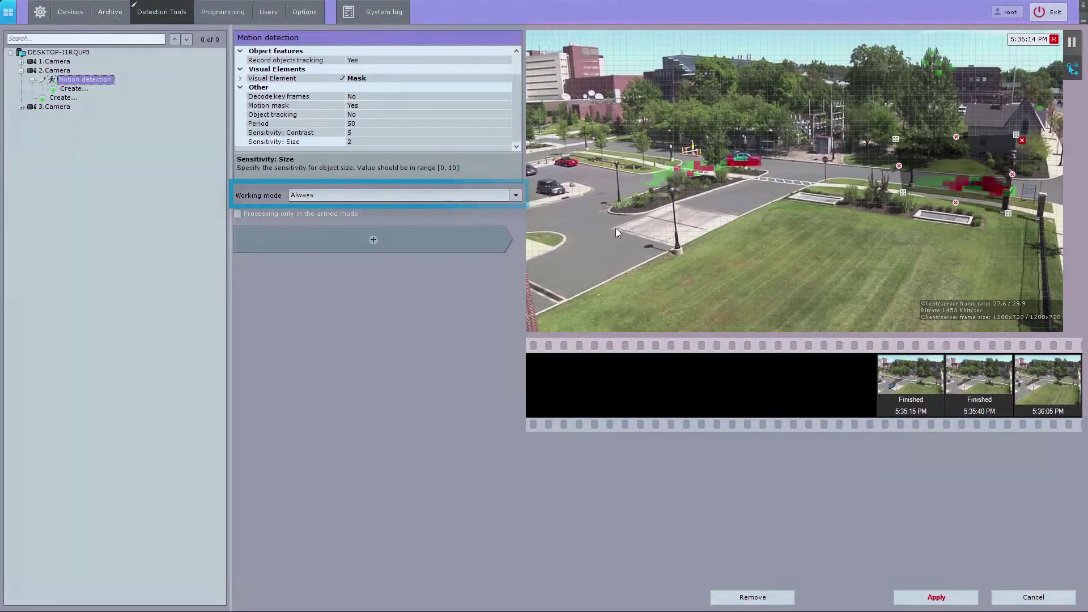
Step: Add a motion-triggered Start recording action for 2.Camera, finishing after 00:00:10, and apply
{"action": "left_click", "coordinate": [373, 240]}
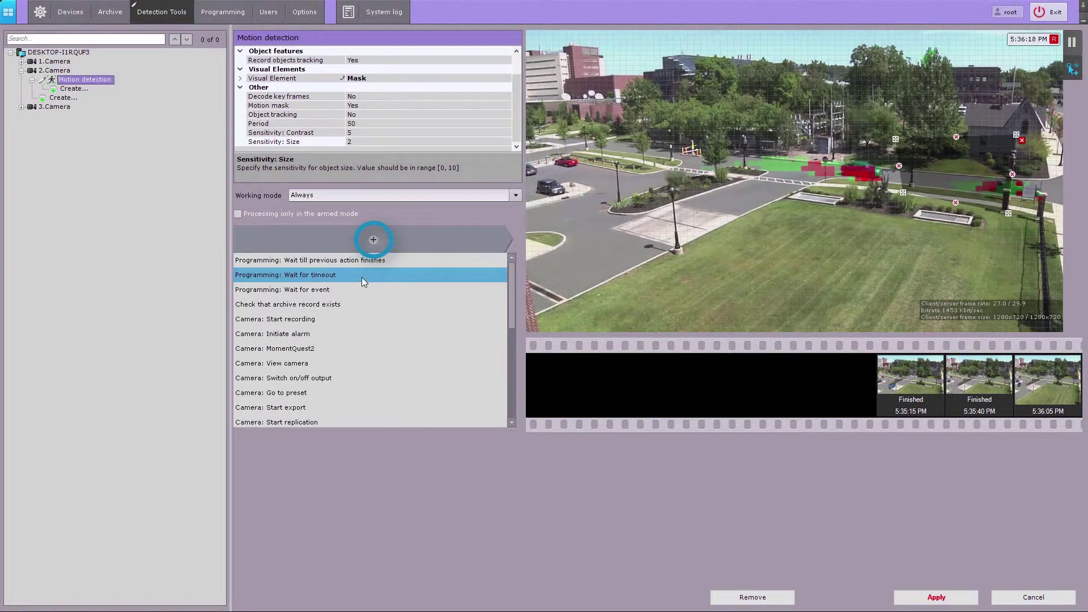
{"action": "left_click", "coordinate": [319, 319]}
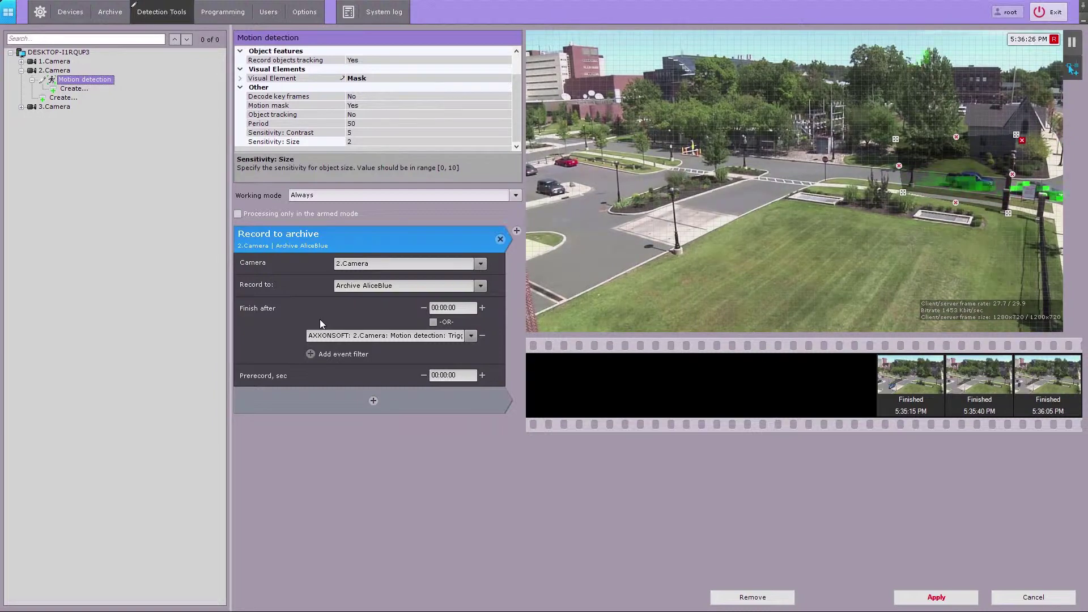
{"action": "left_click", "coordinate": [482, 308]}
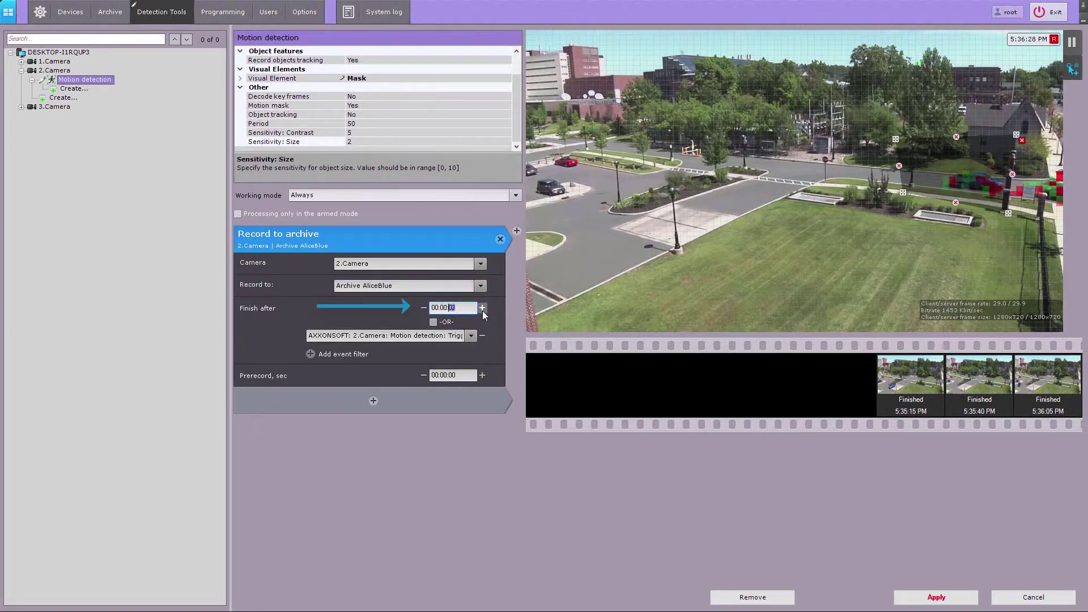
{"action": "left_click", "coordinate": [483, 307]}
{"action": "left_click", "coordinate": [482, 308]}
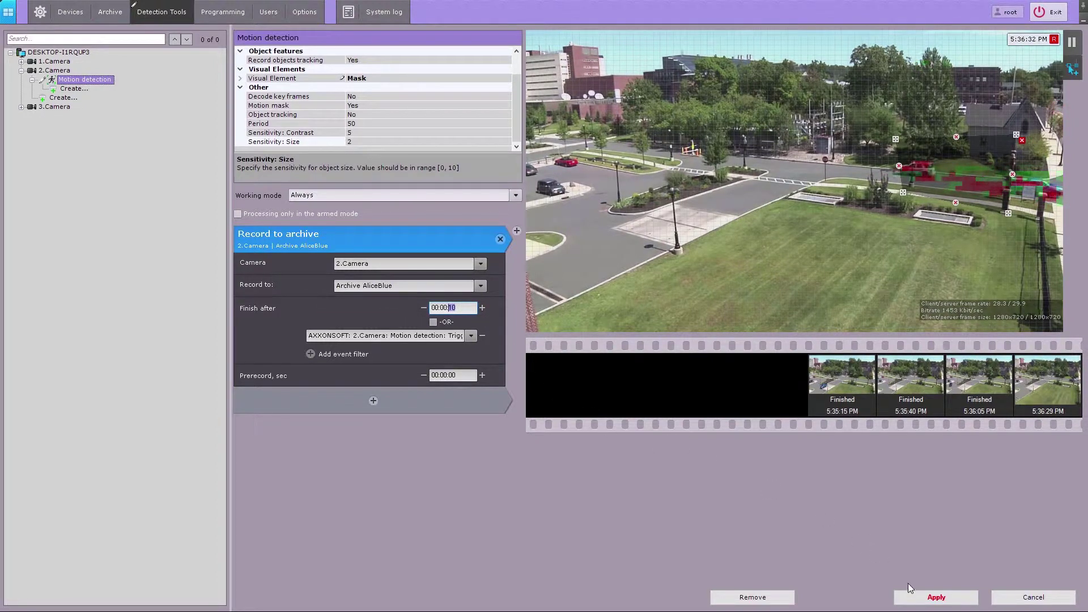
{"action": "left_click", "coordinate": [915, 602]}
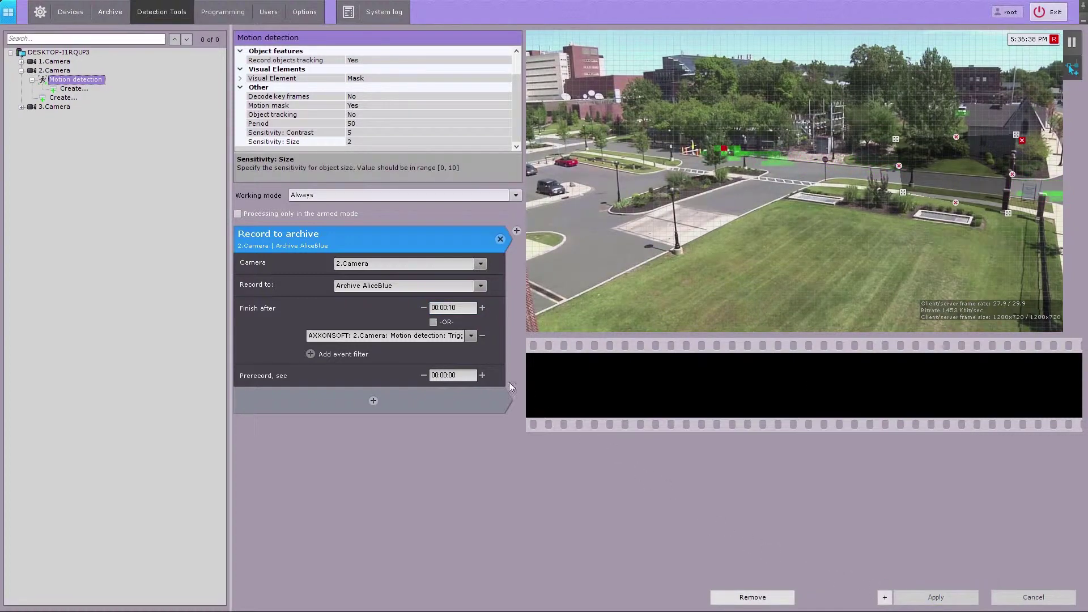
{"action": "left_click", "coordinate": [227, 17]}
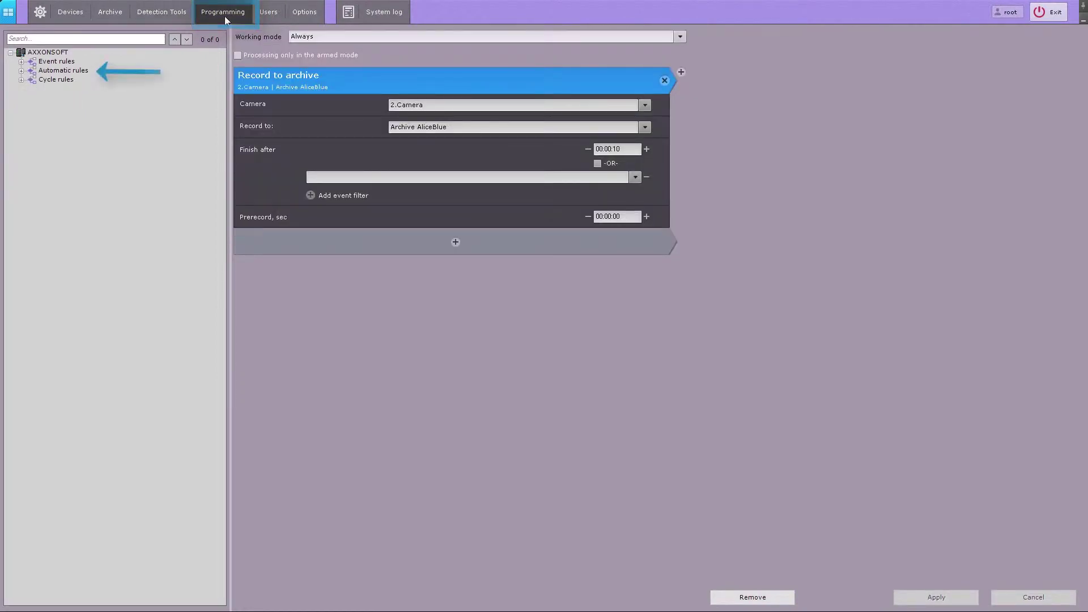
{"action": "left_click", "coordinate": [21, 71]}
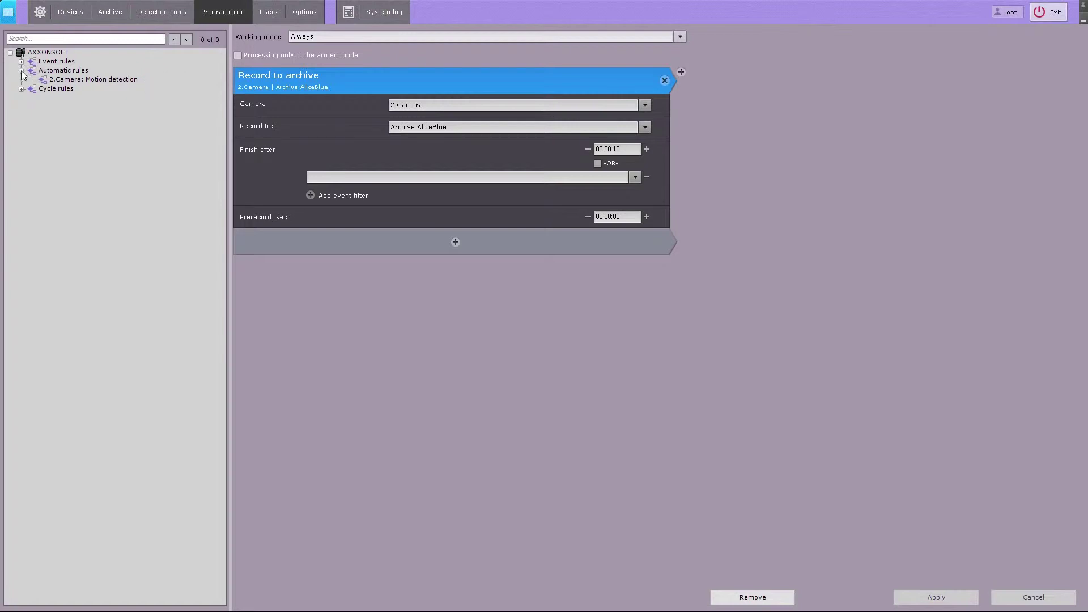
{"action": "left_click", "coordinate": [146, 16]}
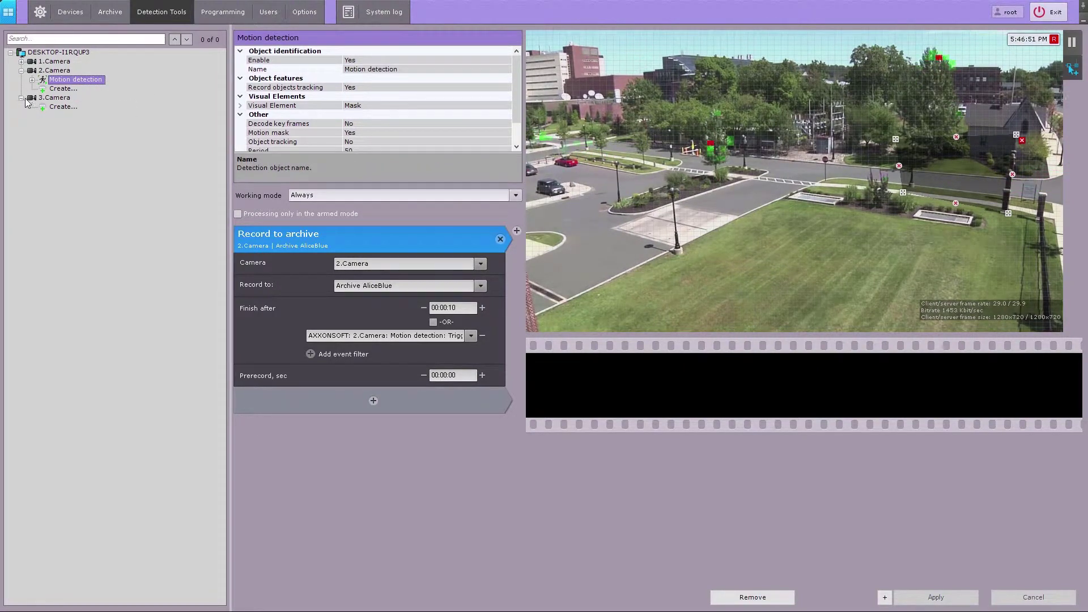
Step: Create a Smoke detection tool under 3.Camera from the detection-type list
{"action": "left_click", "coordinate": [48, 107]}
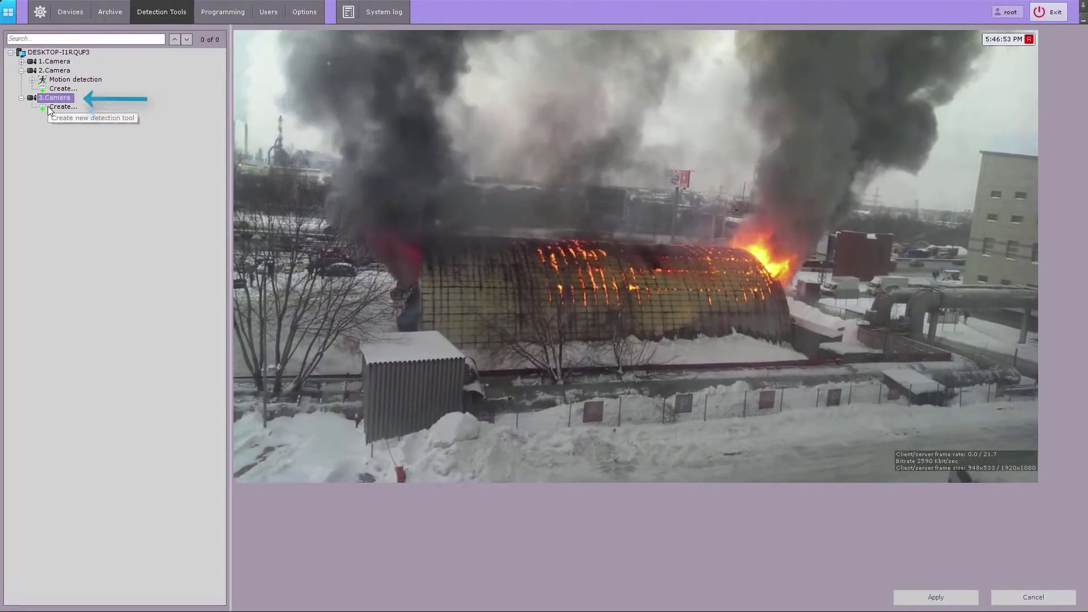
{"action": "left_click", "coordinate": [47, 107]}
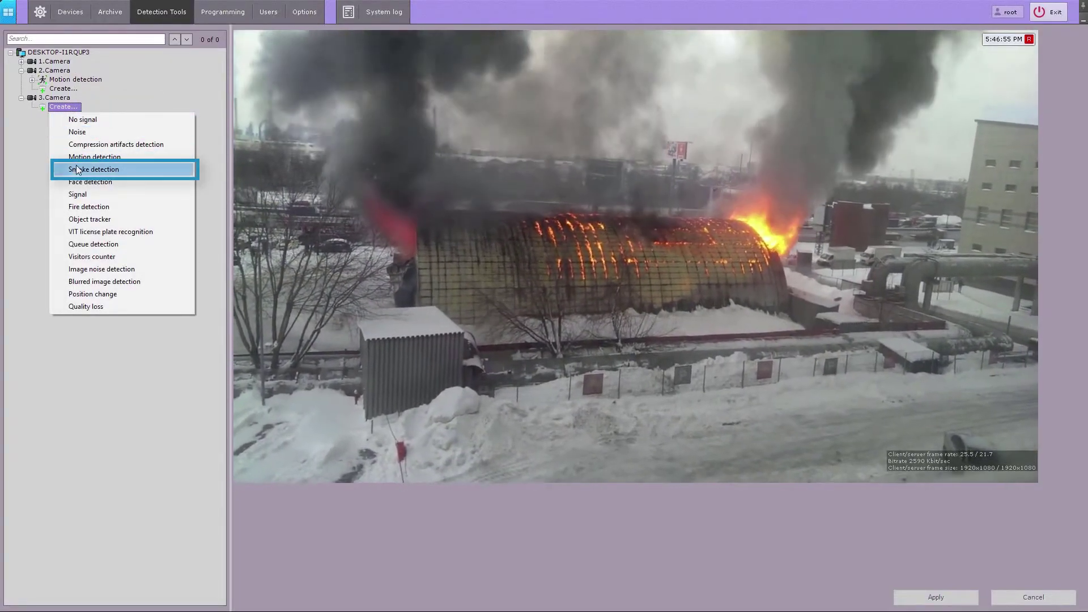
{"action": "key", "text": "Escape"}
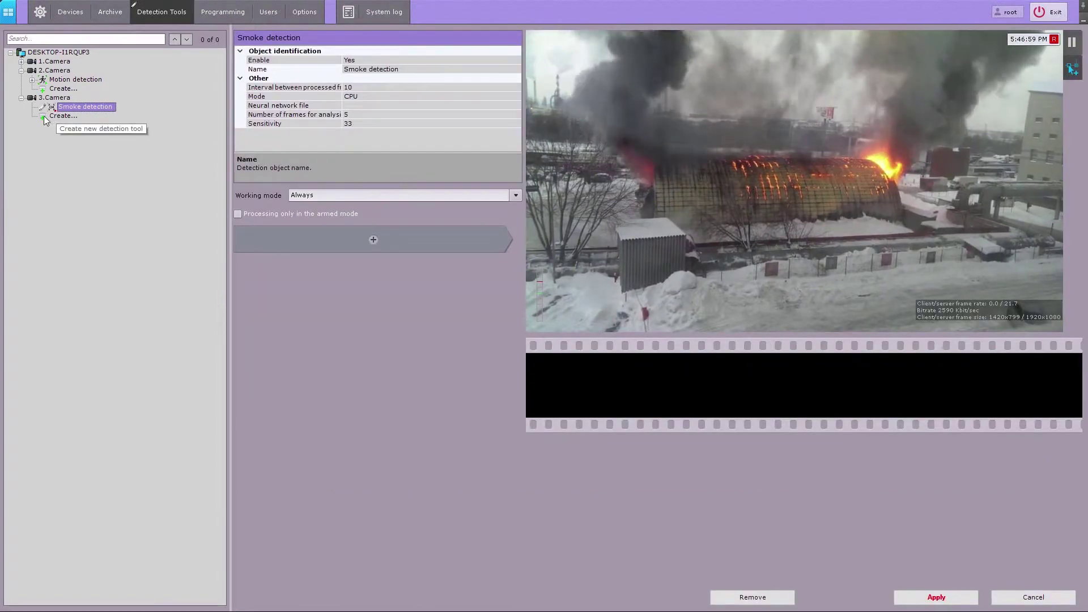
{"action": "left_click", "coordinate": [58, 116]}
Step: Add Fire detection to 3.Camera with 6 analysis frames, an 8-second interval and CPU mode
{"action": "left_click", "coordinate": [70, 203]}
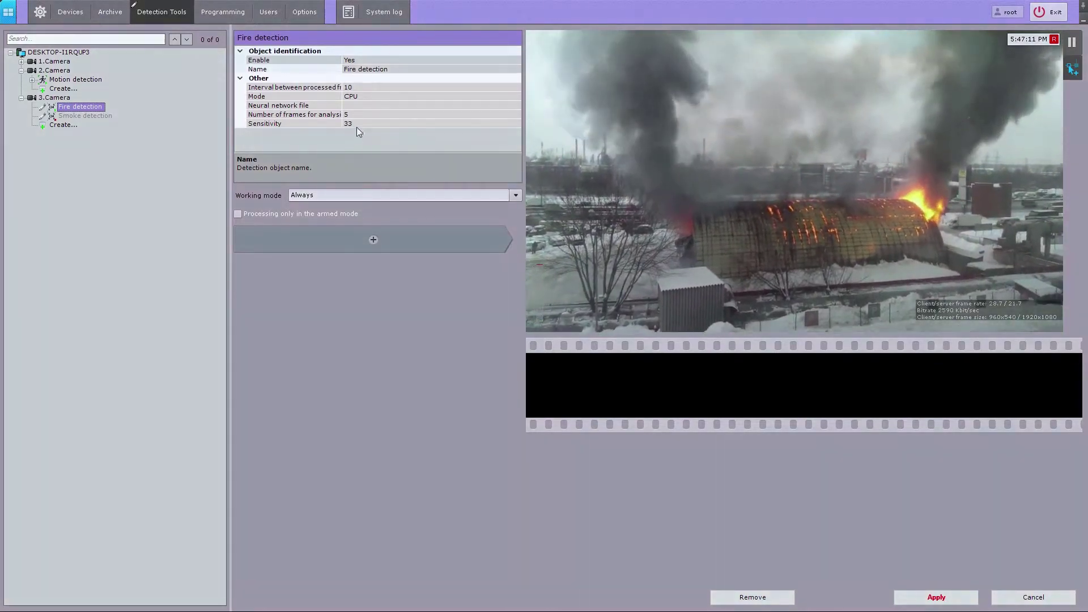
{"action": "left_click", "coordinate": [377, 114]}
{"action": "double_click", "coordinate": [377, 113]}
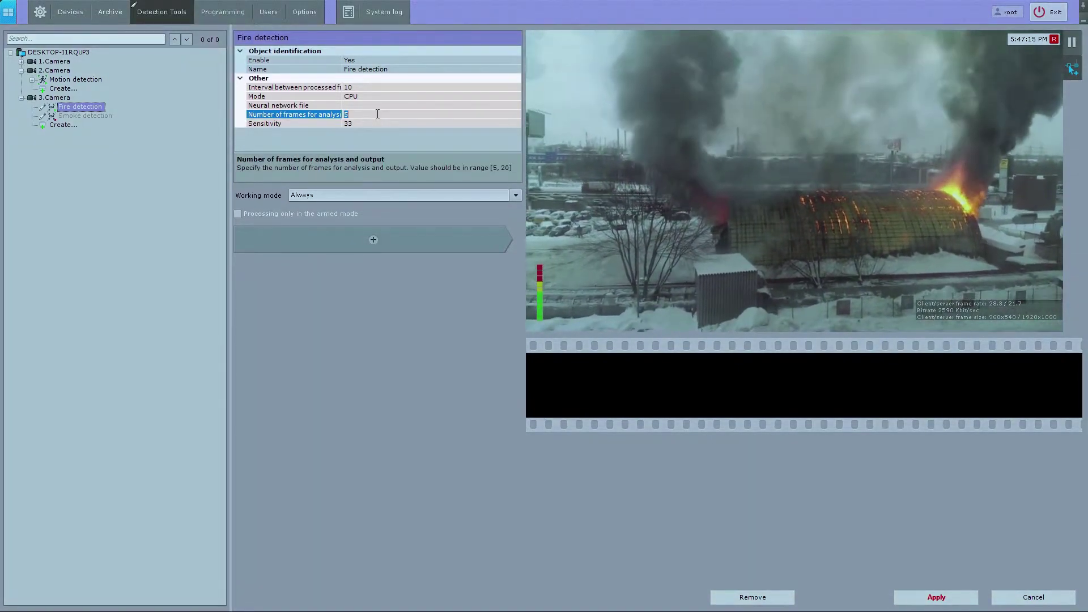
{"action": "type", "text": "6"}
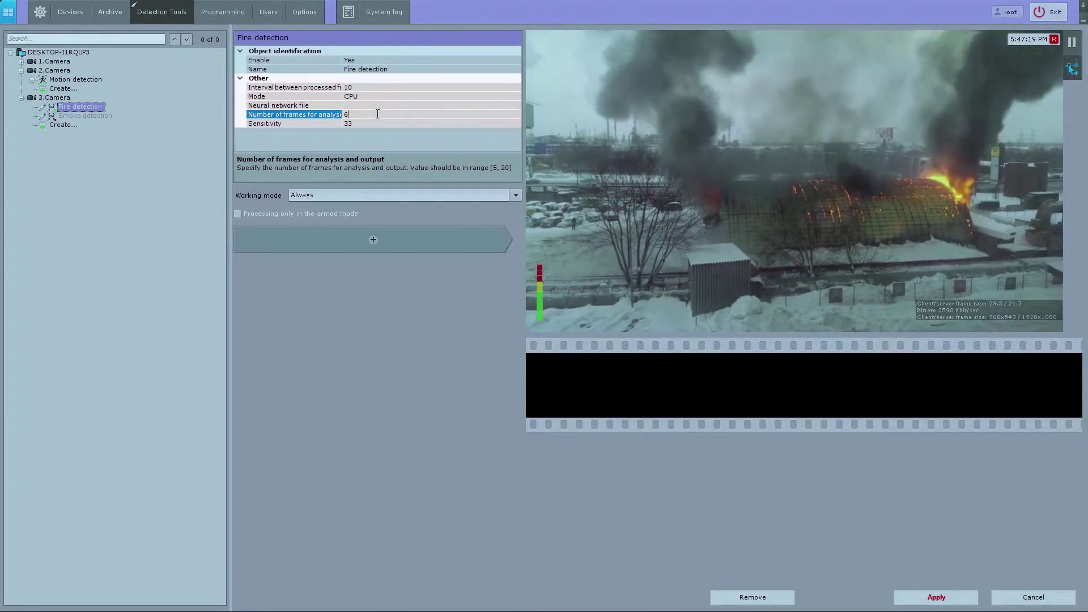
{"action": "left_click", "coordinate": [380, 87]}
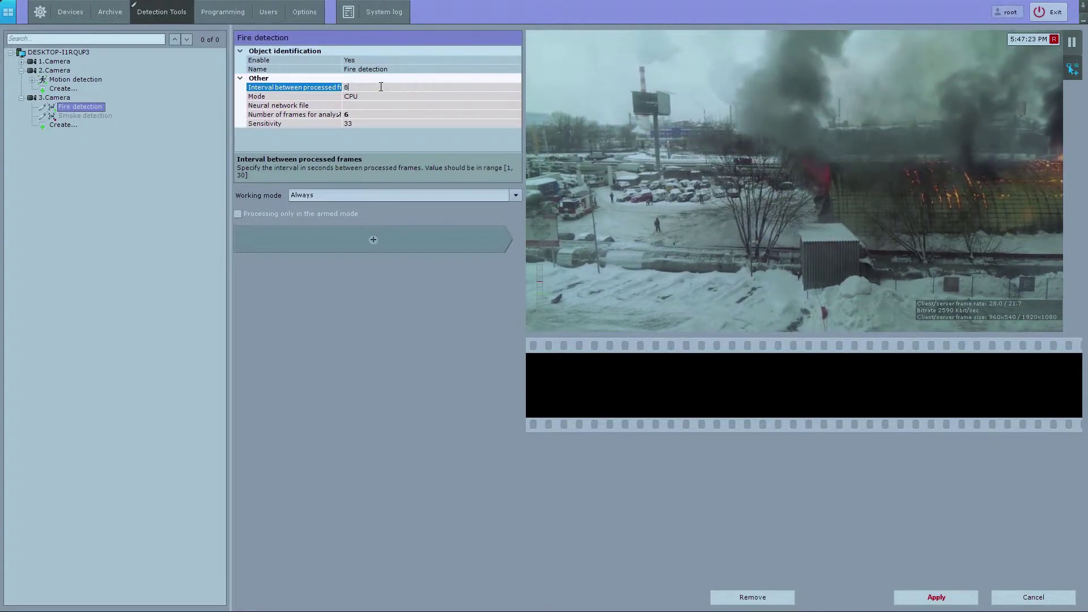
{"action": "left_click", "coordinate": [514, 94]}
{"action": "left_click", "coordinate": [517, 97]}
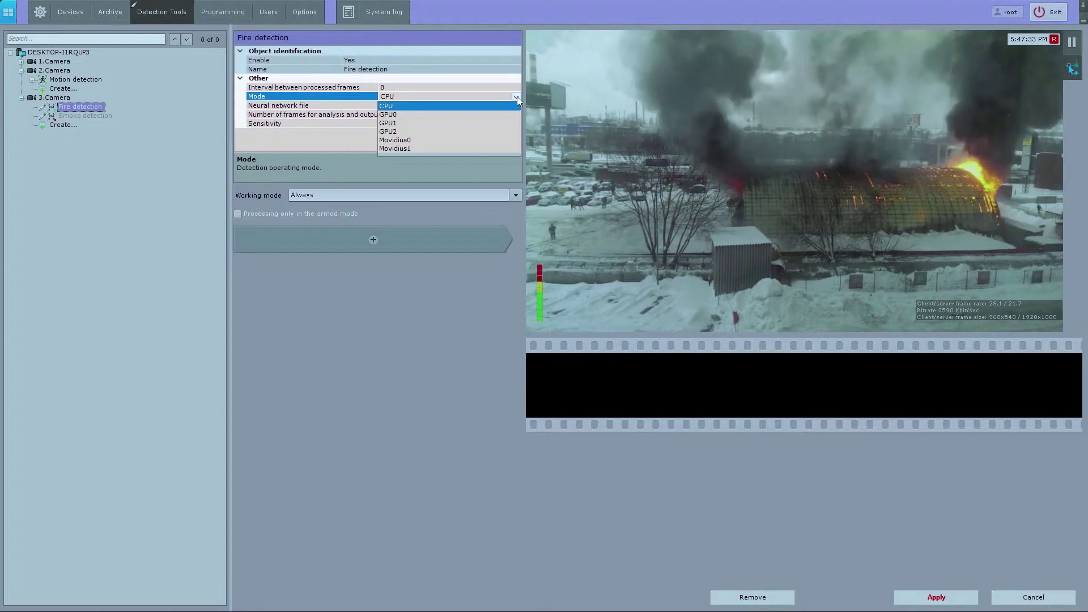
Step: Keep CPU mode and browse for the neural network file into C:/Program Files
{"action": "left_click", "coordinate": [453, 106]}
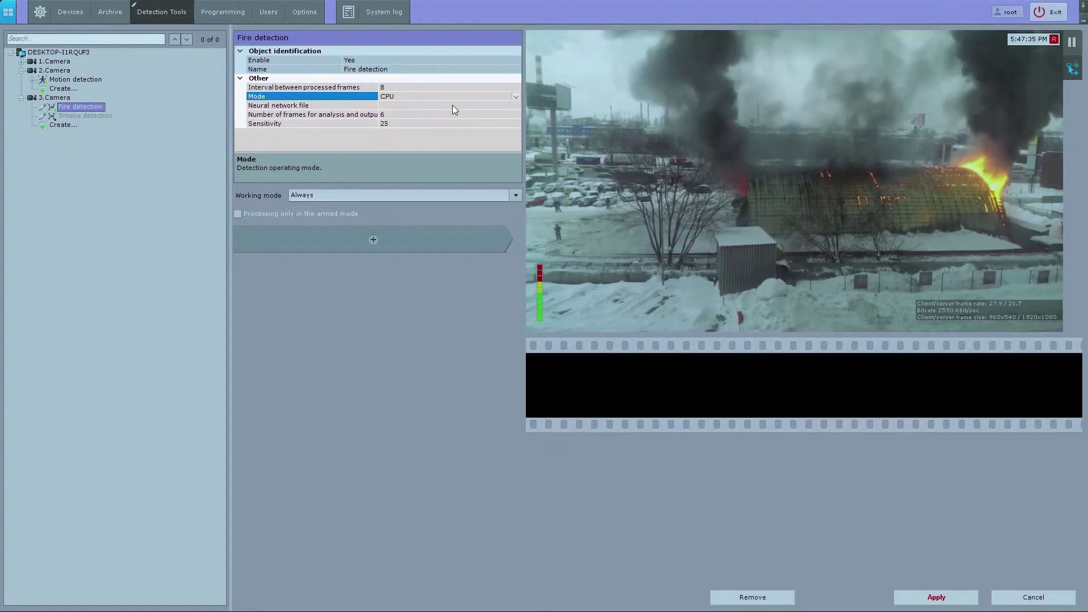
{"action": "left_click", "coordinate": [454, 105]}
{"action": "left_click", "coordinate": [516, 105]}
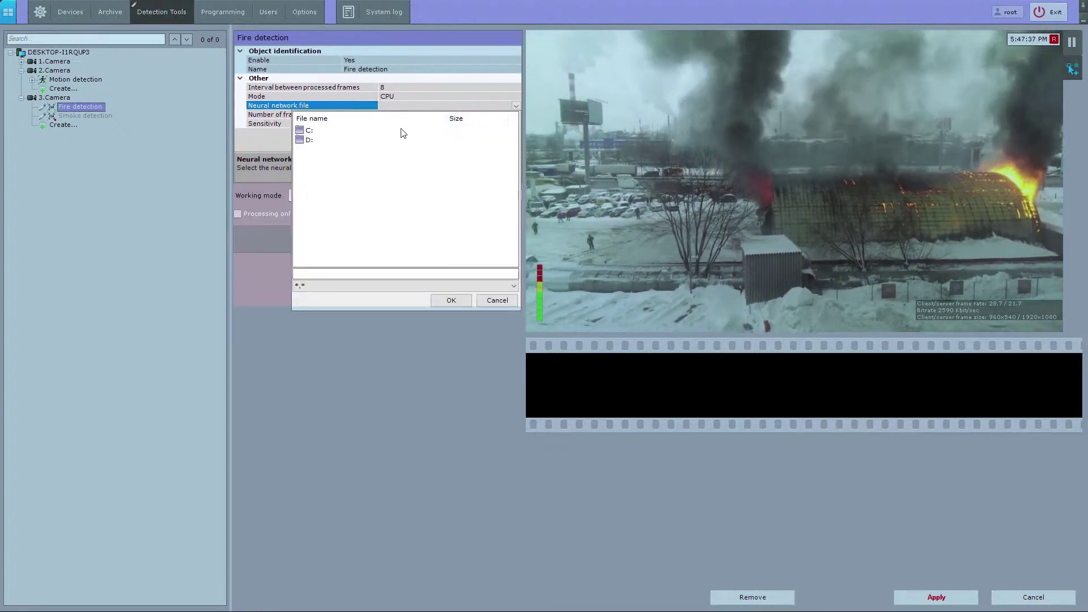
{"action": "double_click", "coordinate": [401, 132]}
{"action": "left_click", "coordinate": [328, 179]}
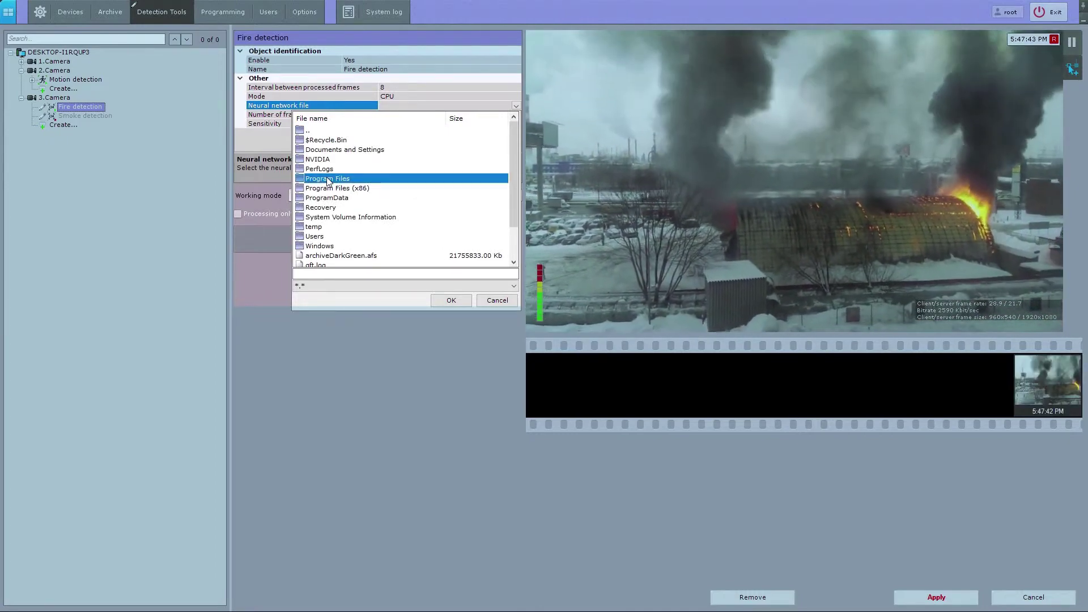
{"action": "double_click", "coordinate": [328, 179]}
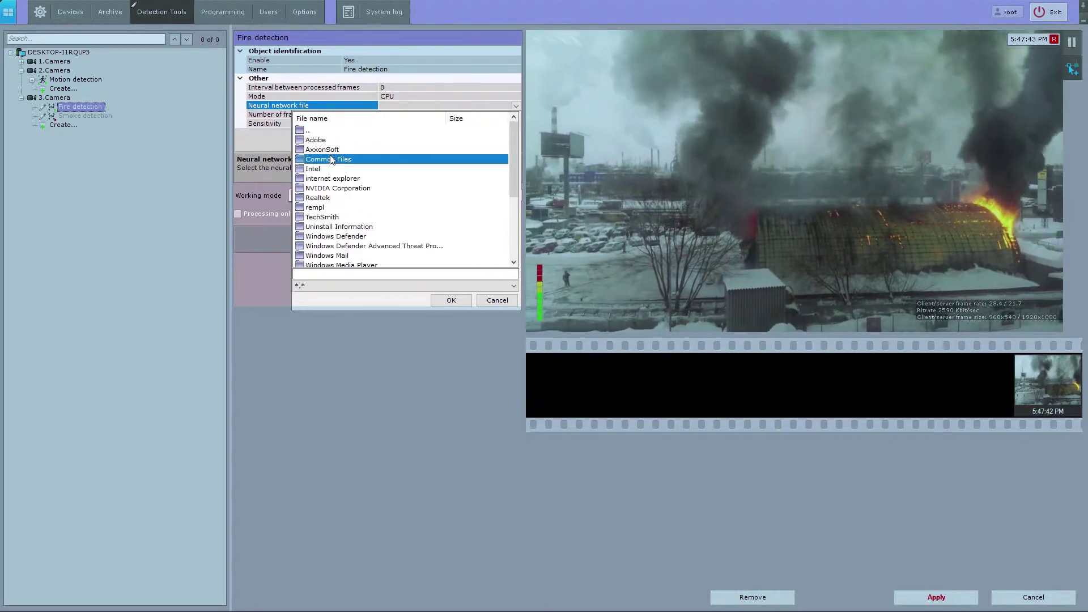
Step: Select fire.ann from Common Files/AxxonSoft/DetectorPack/NeuroSDK as the neural network file
{"action": "double_click", "coordinate": [328, 151]}
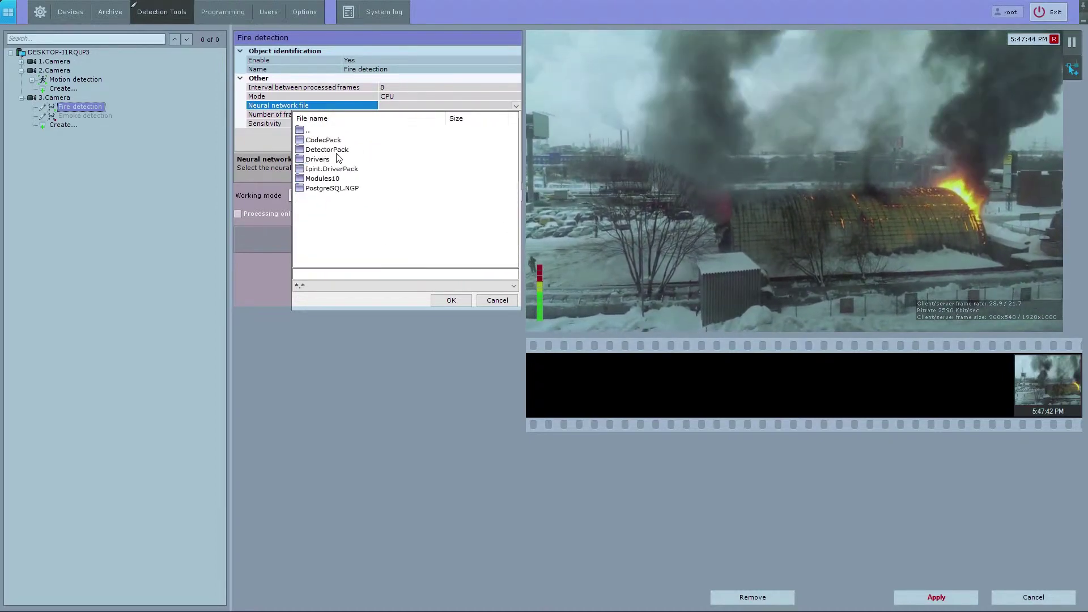
{"action": "double_click", "coordinate": [337, 152]}
{"action": "scroll", "coordinate": [335, 193], "scroll_direction": "down", "scroll_amount": 5}
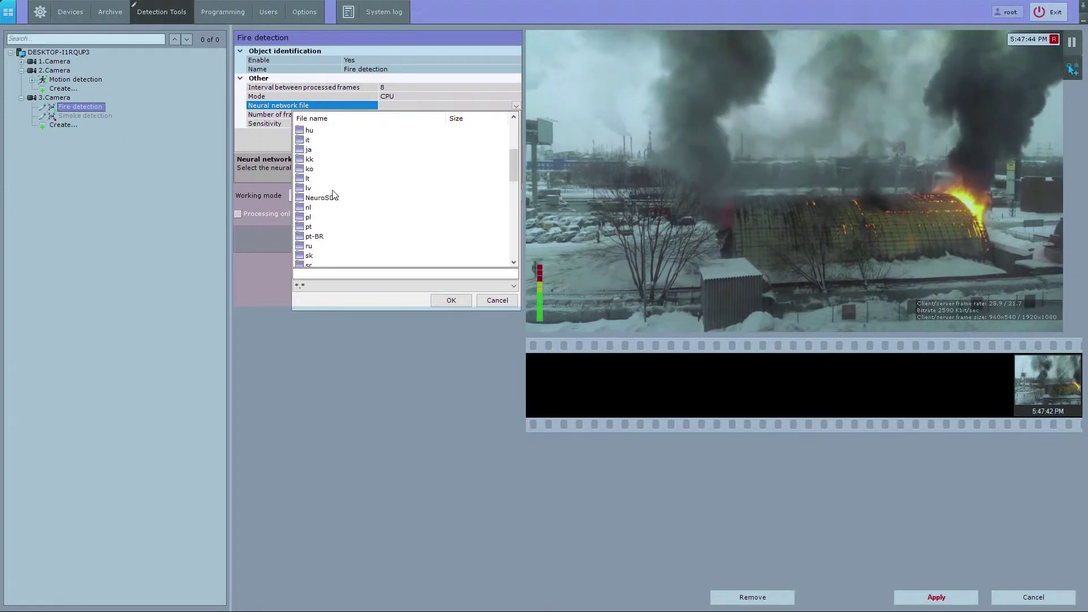
{"action": "double_click", "coordinate": [321, 197]}
{"action": "left_click_drag", "start_coordinate": [512, 145], "coordinate": [509, 192]}
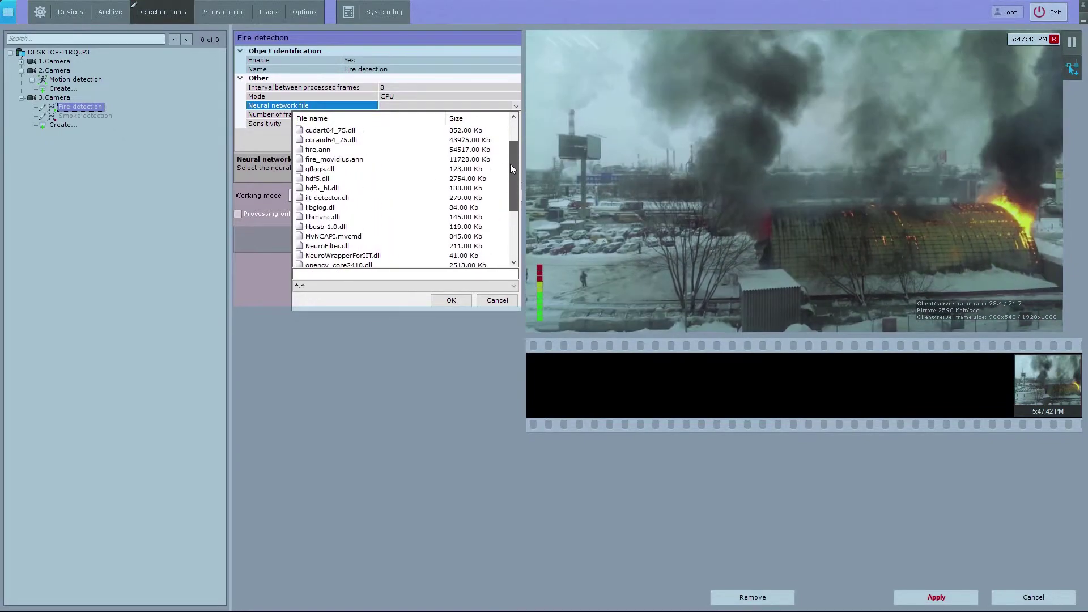
{"action": "left_click", "coordinate": [320, 149]}
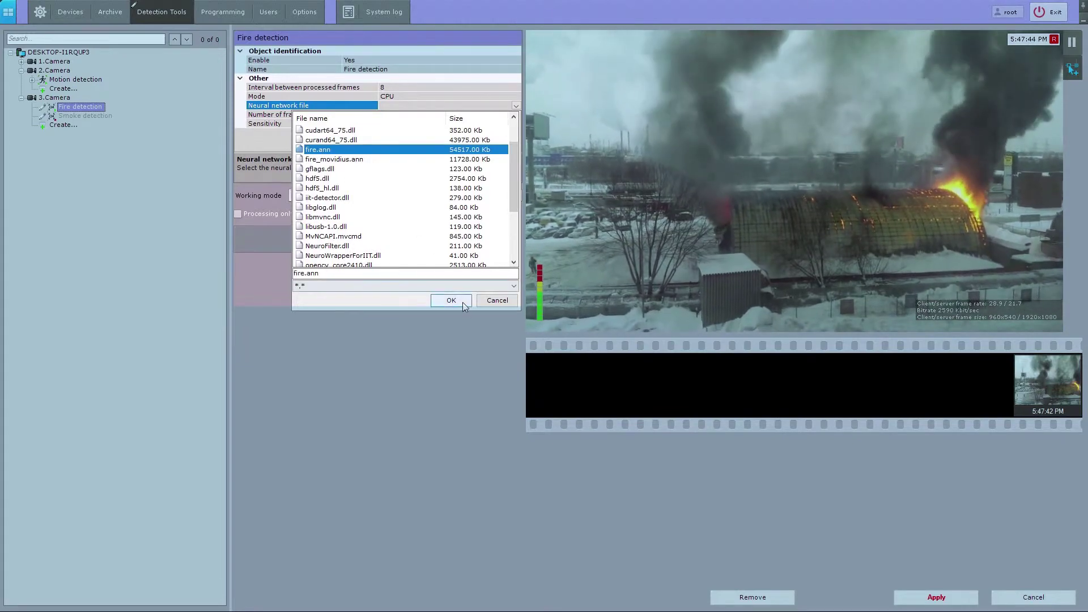
{"action": "left_click", "coordinate": [463, 302]}
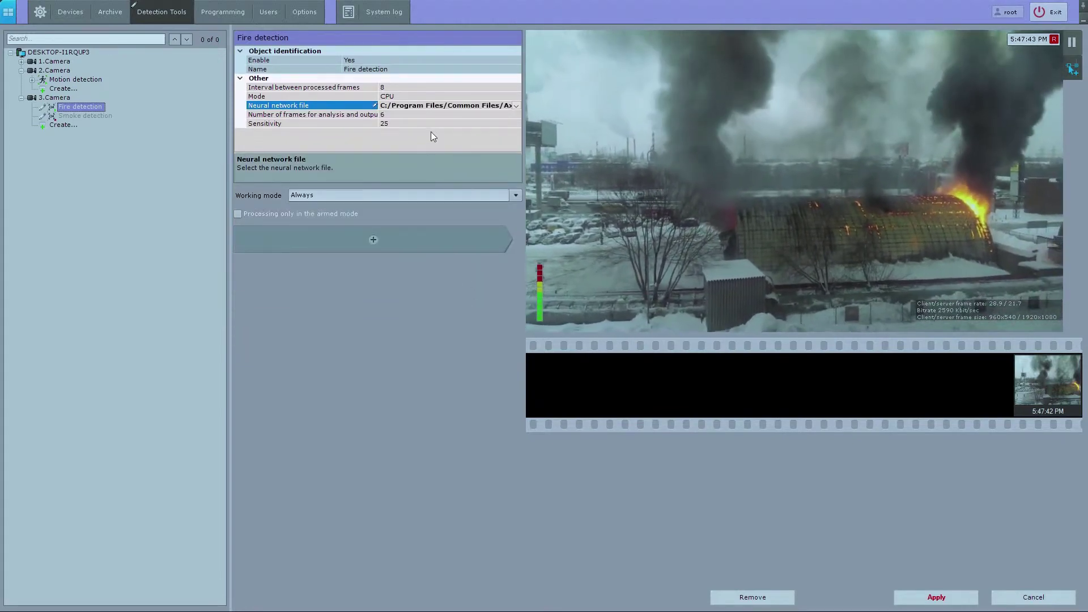
Step: Set the fire detection sensitivity to 33 and apply the 3.Camera fire detector settings
{"action": "left_click", "coordinate": [470, 123]}
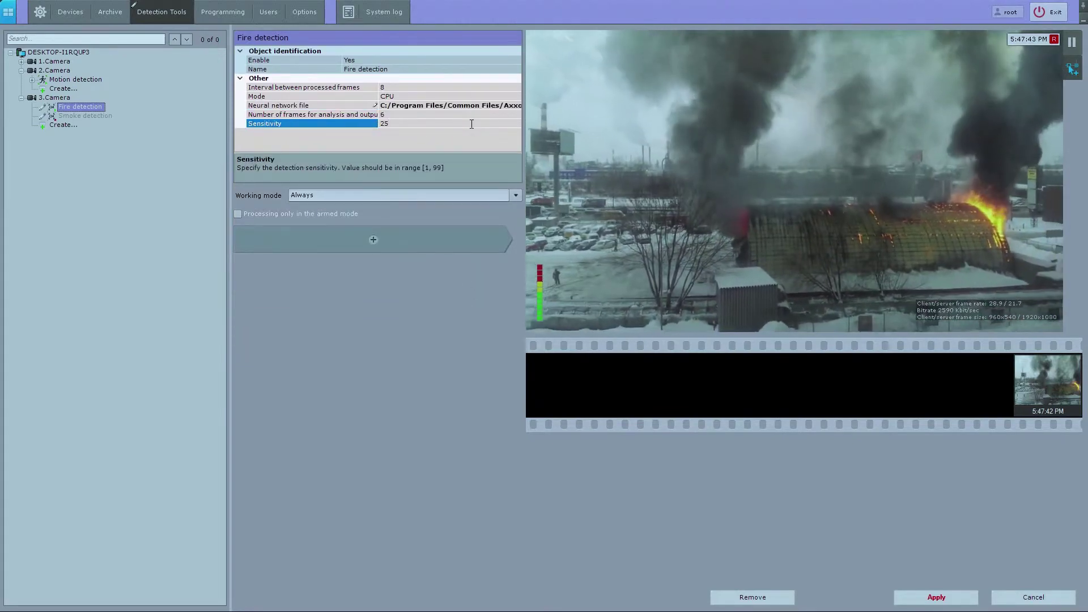
{"action": "type", "text": "33"}
{"action": "key", "text": "Return"}
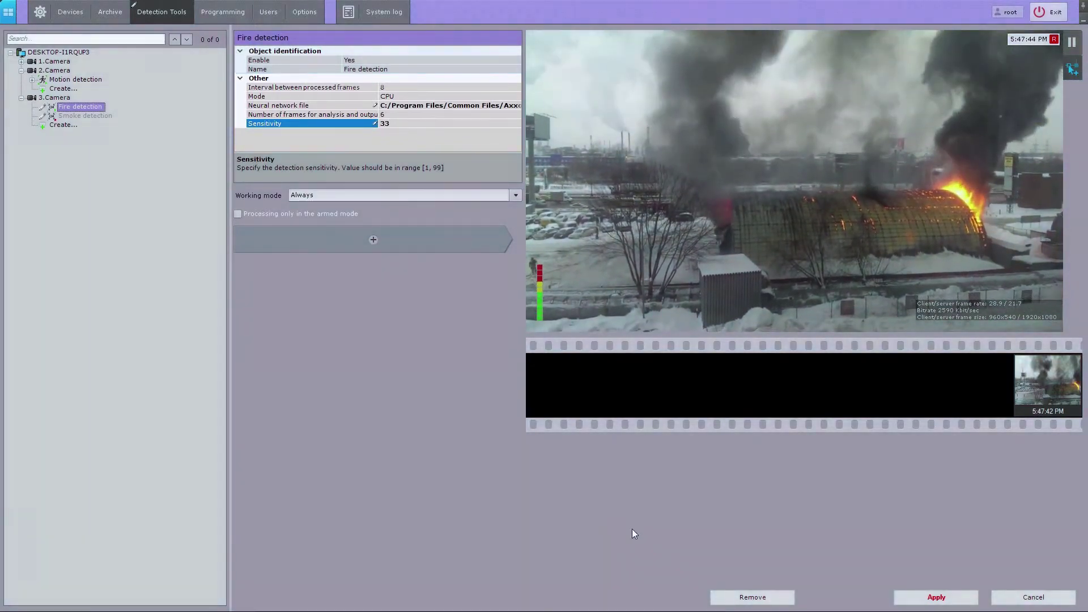
{"action": "left_click", "coordinate": [930, 597]}
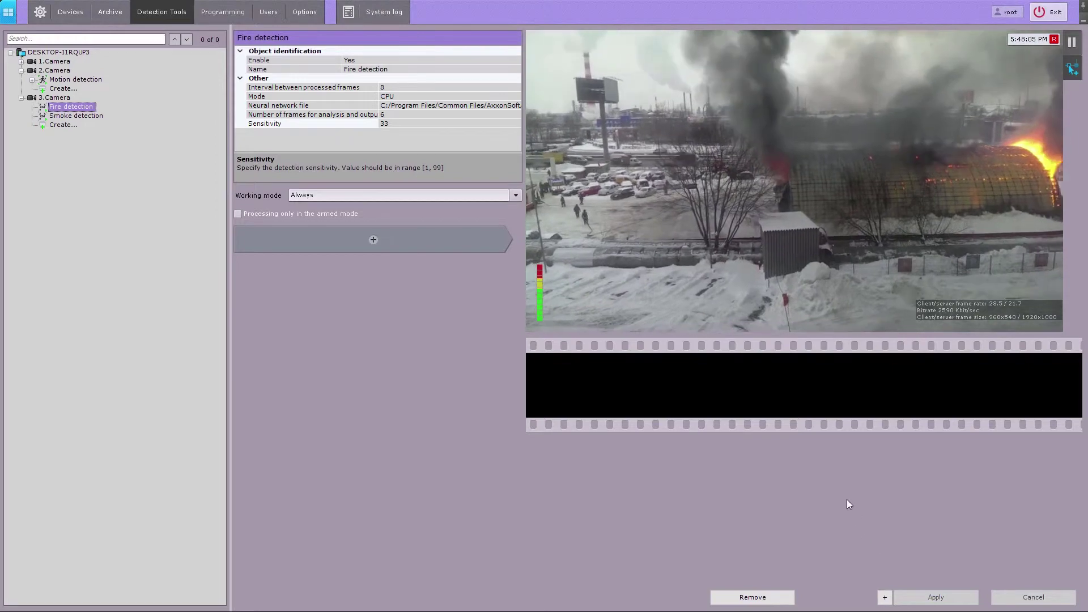
Step: Draw a rectangular area of analysis for fire detection near the billboard
{"action": "right_click", "coordinate": [654, 109]}
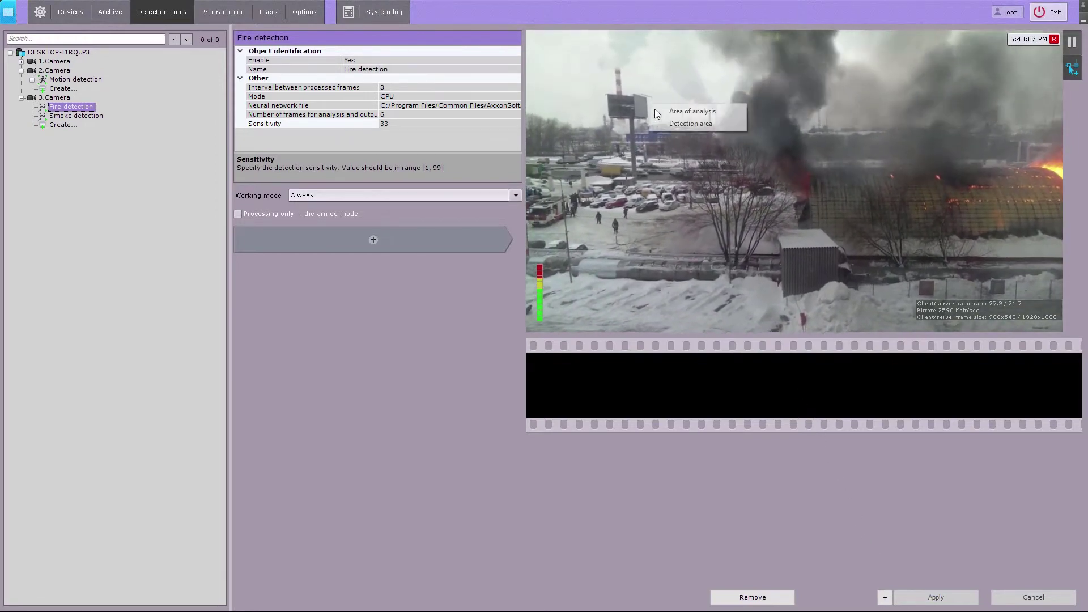
{"action": "left_click", "coordinate": [658, 109]}
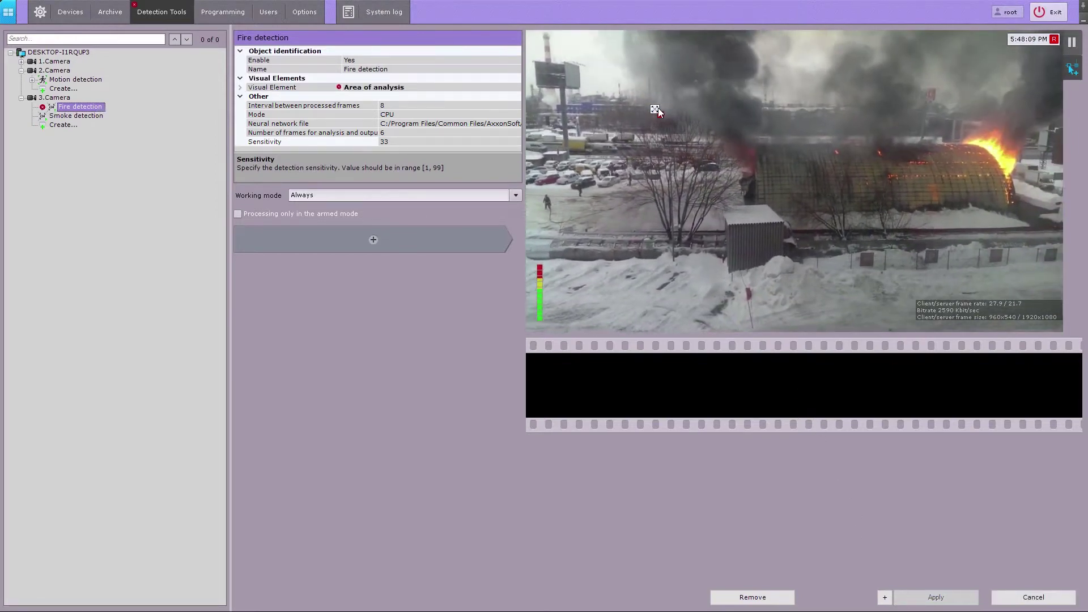
{"action": "left_click", "coordinate": [650, 147]}
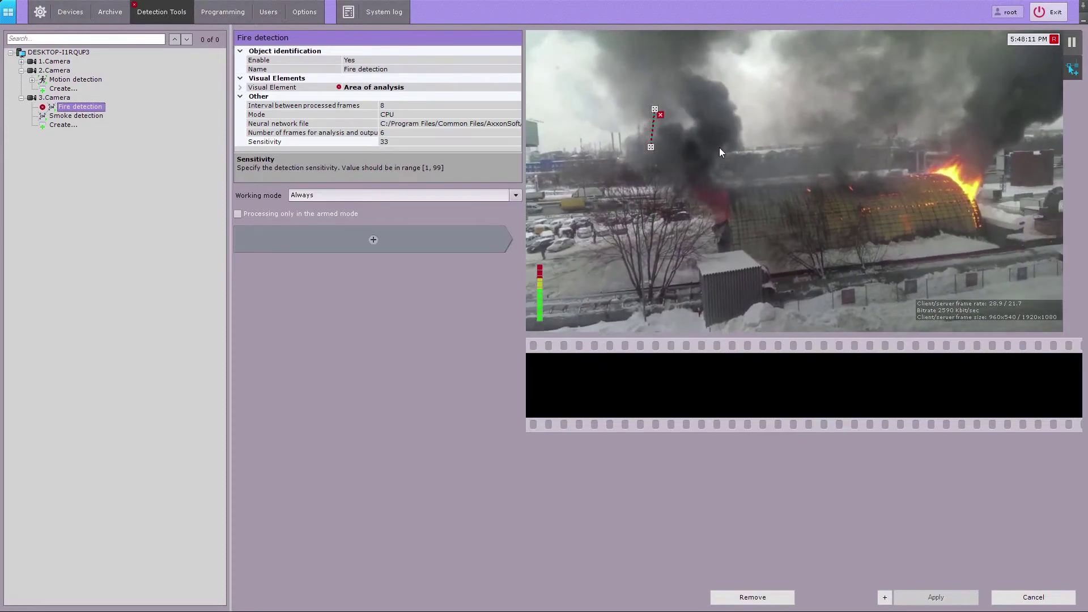
{"action": "left_click", "coordinate": [780, 147]}
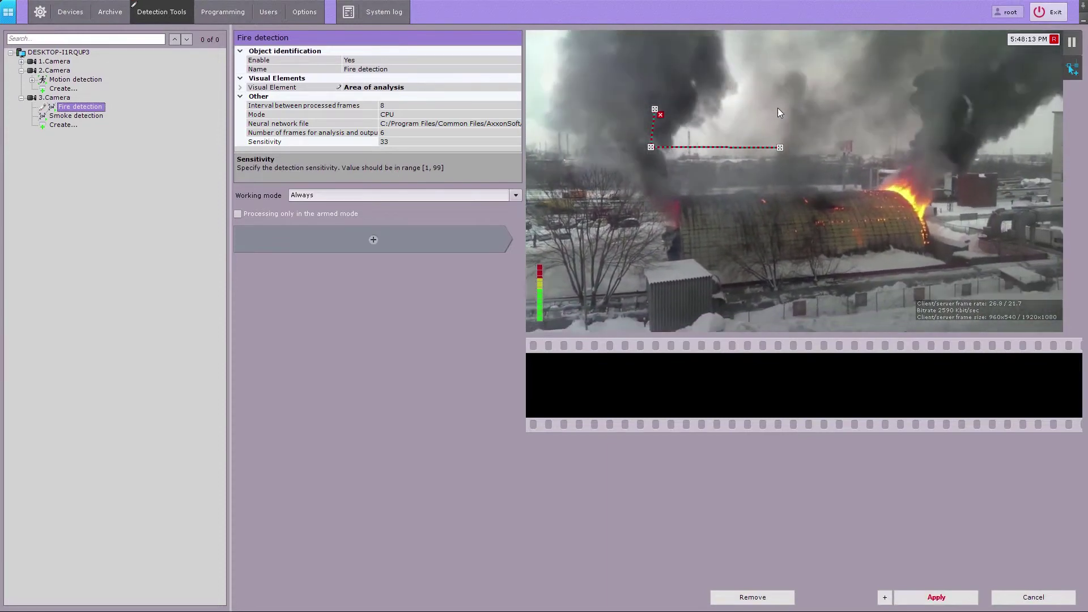
{"action": "left_click", "coordinate": [777, 107]}
{"action": "left_click", "coordinate": [655, 108]}
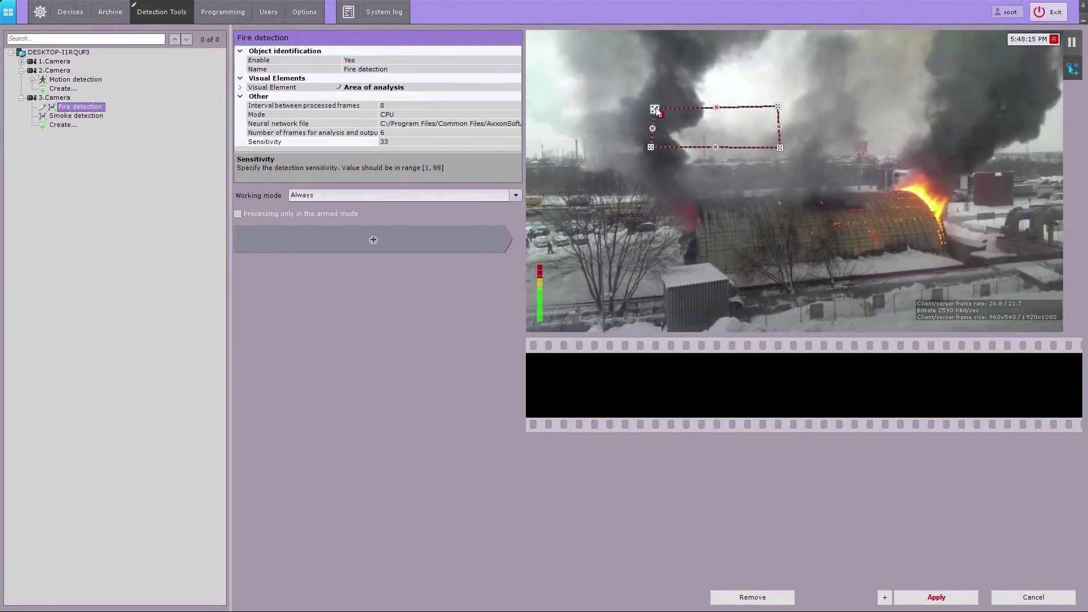
Step: Add a detection area stretched across the parking lot and apply the fire detection settings
{"action": "right_click", "coordinate": [604, 213]}
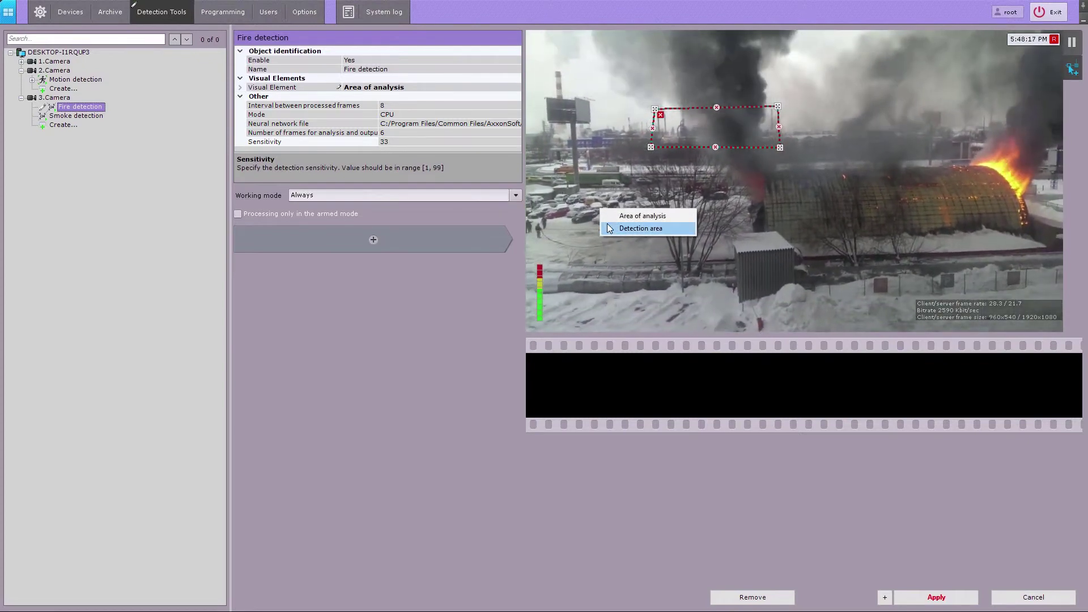
{"action": "left_click", "coordinate": [607, 227]}
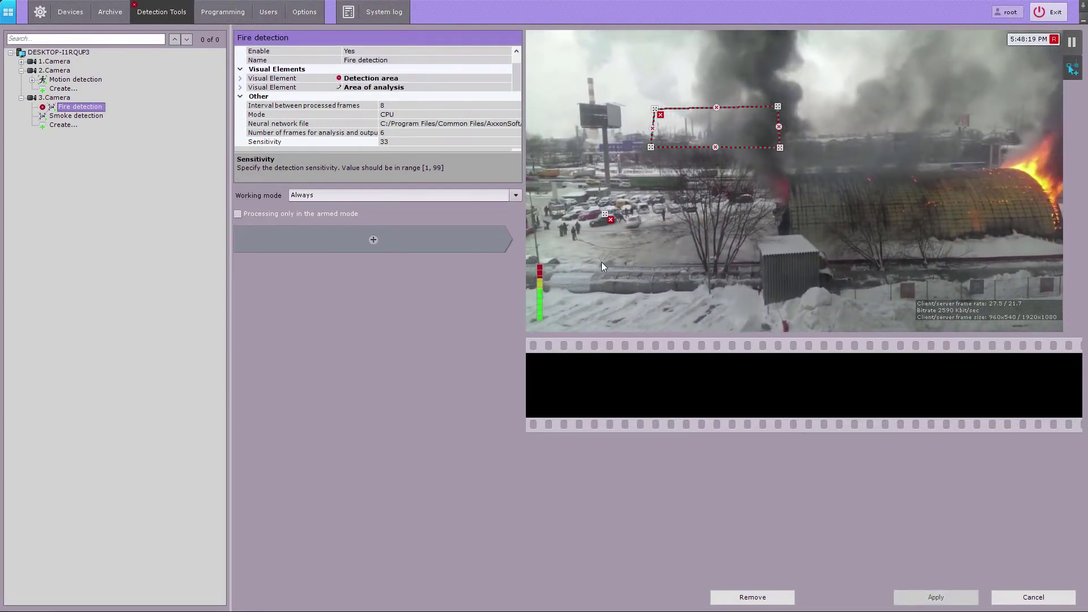
{"action": "left_click_drag", "start_coordinate": [604, 214], "coordinate": [555, 258]}
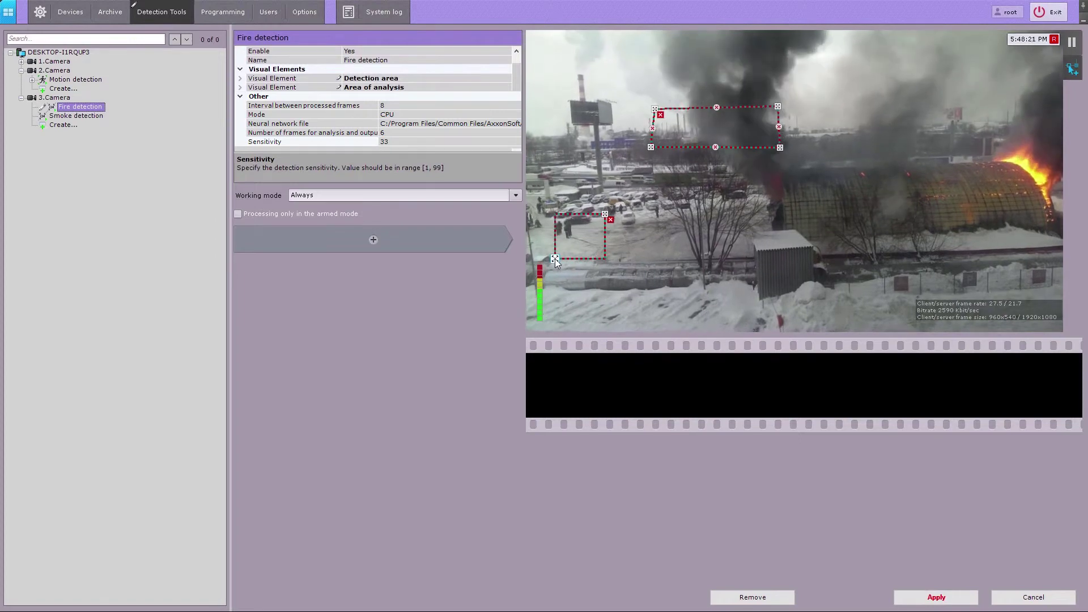
{"action": "left_click_drag", "start_coordinate": [605, 214], "coordinate": [827, 212]}
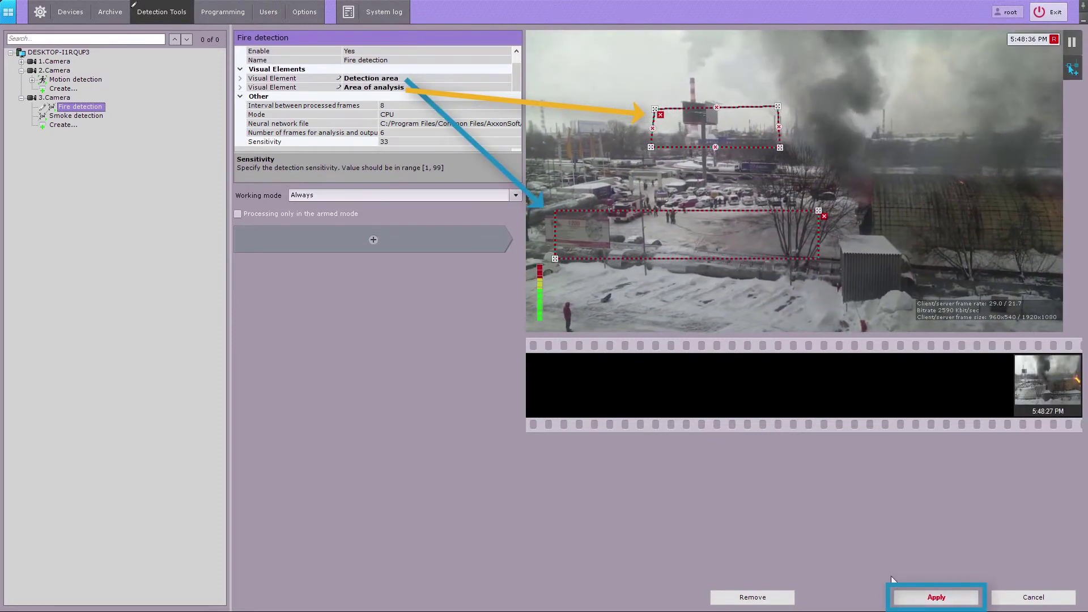
{"action": "left_click", "coordinate": [902, 597]}
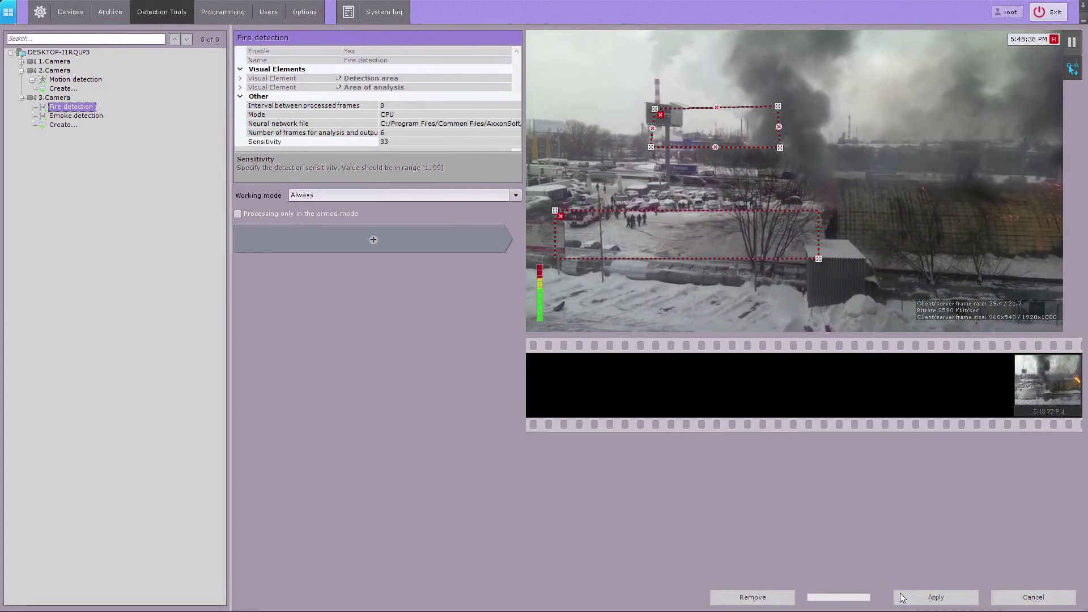